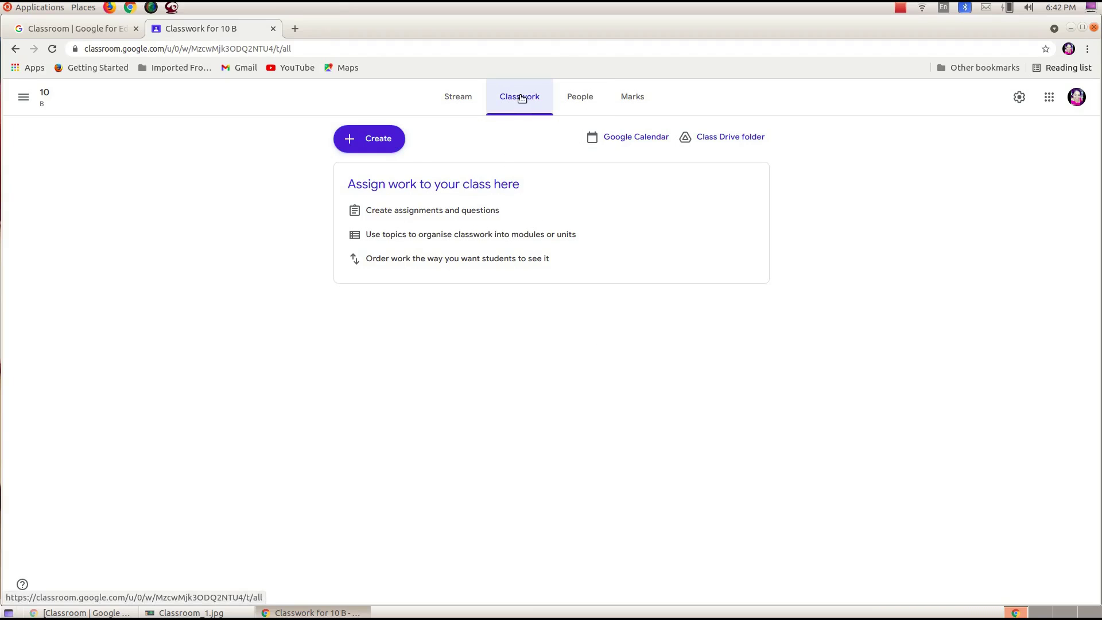
Step: Create a new assignment titled "Oxidation Number of Mn in MnCl2"
{"action": "left_click", "coordinate": [372, 142]}
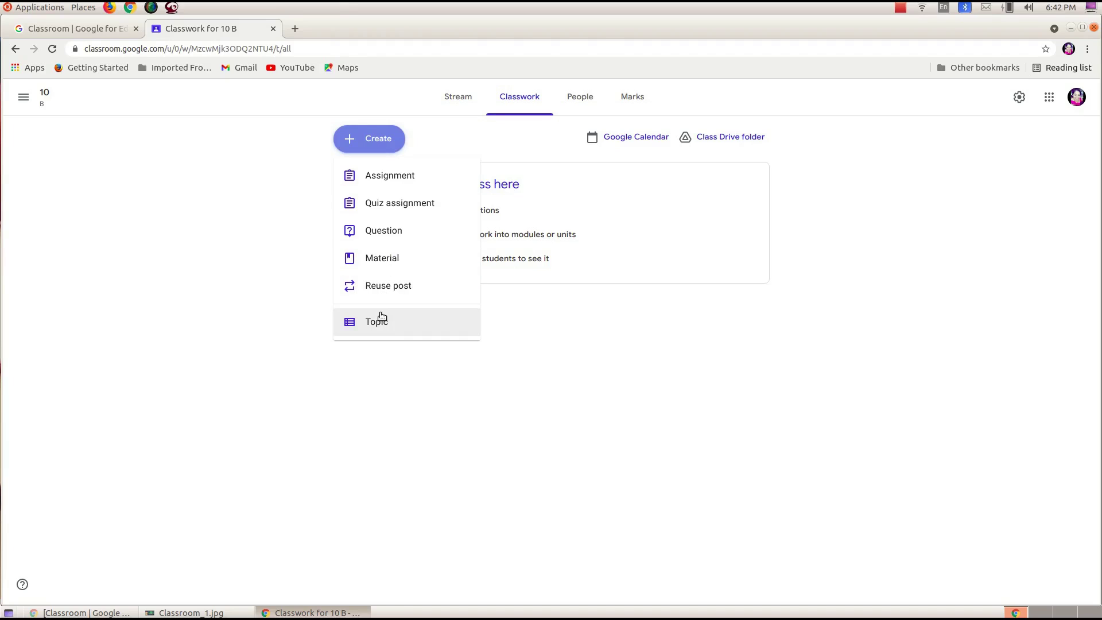
{"action": "left_click", "coordinate": [390, 178]}
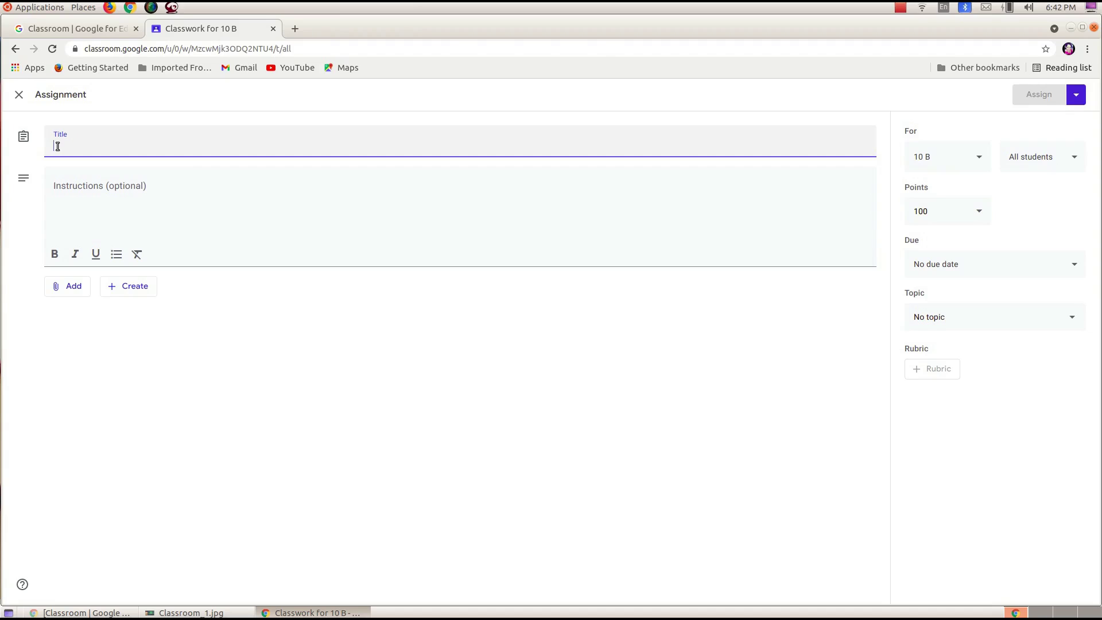
{"action": "type", "text": "Oxidation"}
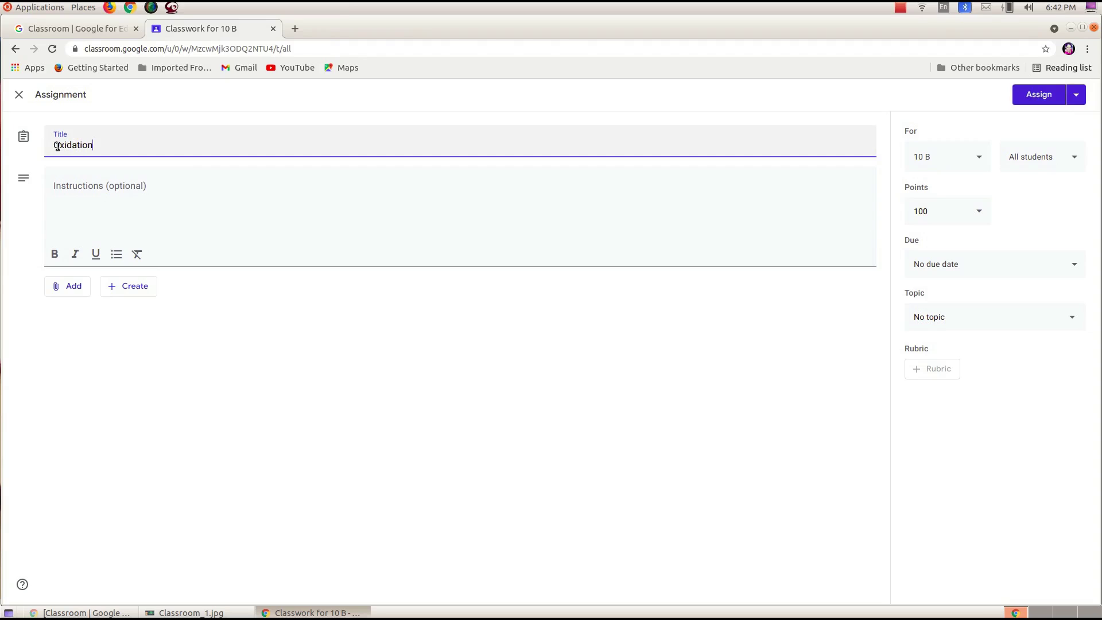
{"action": "type", "text": " Number of Mn in MN"}
{"action": "key", "text": "BackSpace"}
{"action": "type", "text": "nO2"}
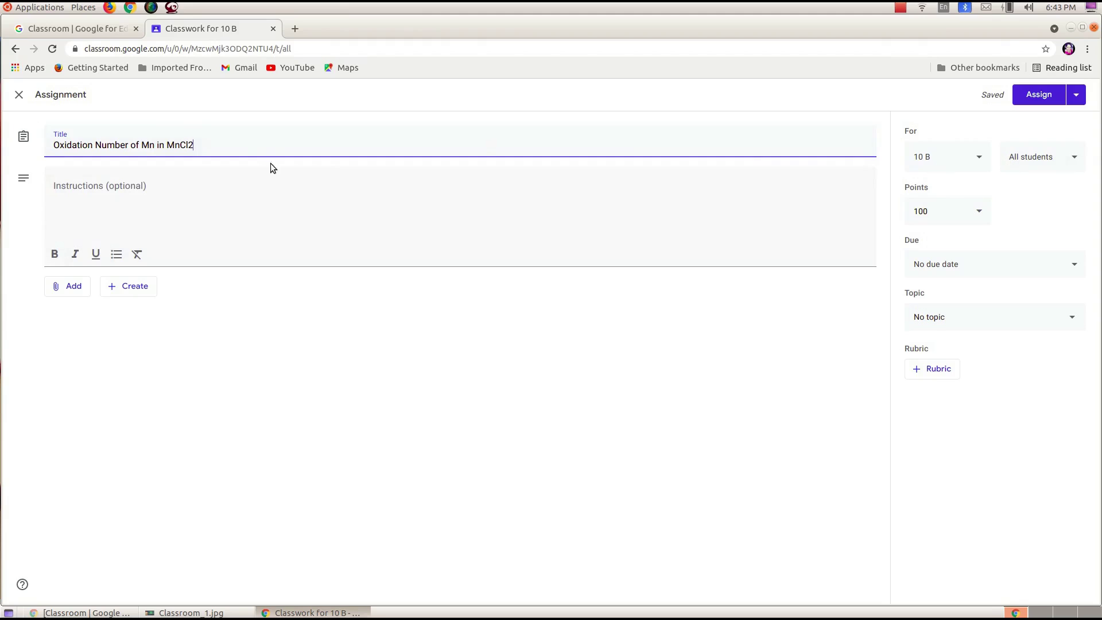
Step: Add class 10 G as a recipient of the assignment alongside 10 B
{"action": "left_click", "coordinate": [978, 160]}
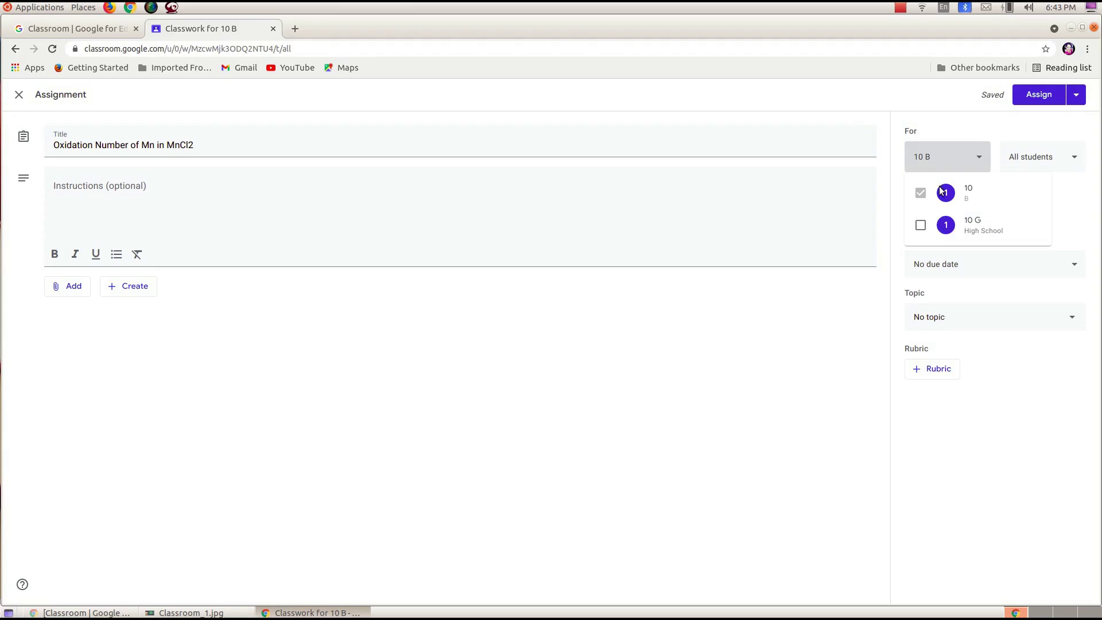
{"action": "left_click", "coordinate": [920, 227]}
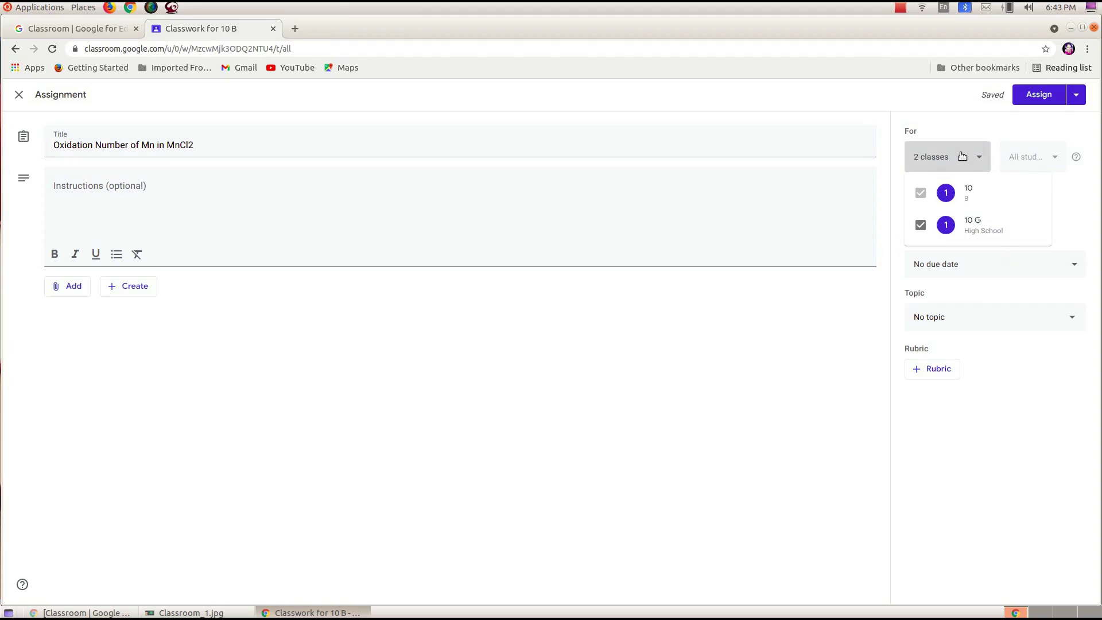
{"action": "left_click", "coordinate": [923, 225]}
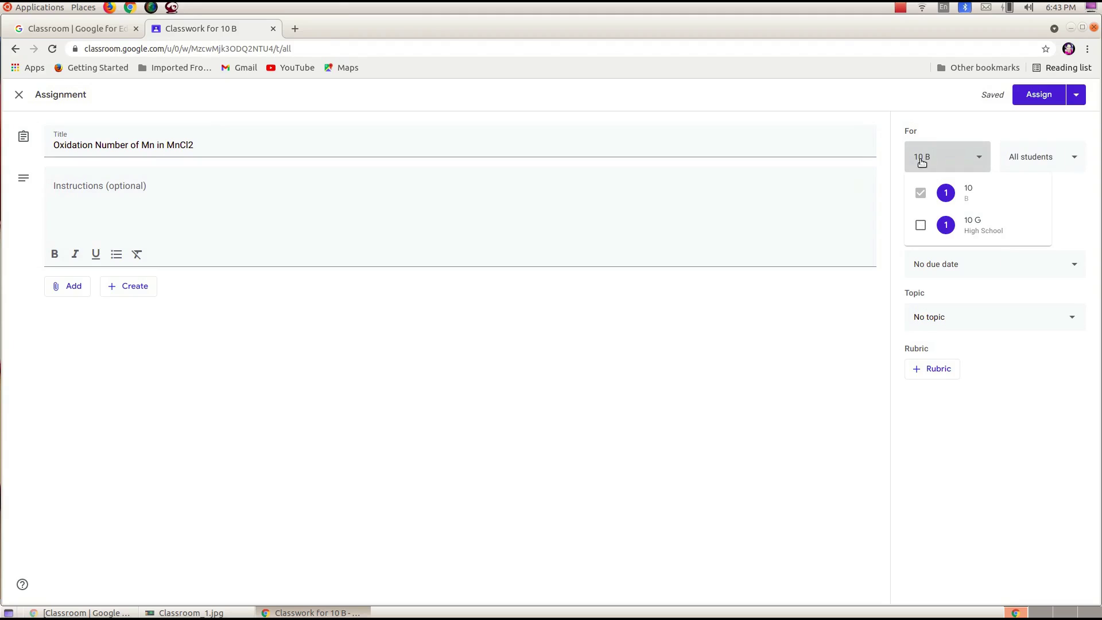
{"action": "left_click", "coordinate": [920, 224]}
{"action": "left_click", "coordinate": [1075, 268]}
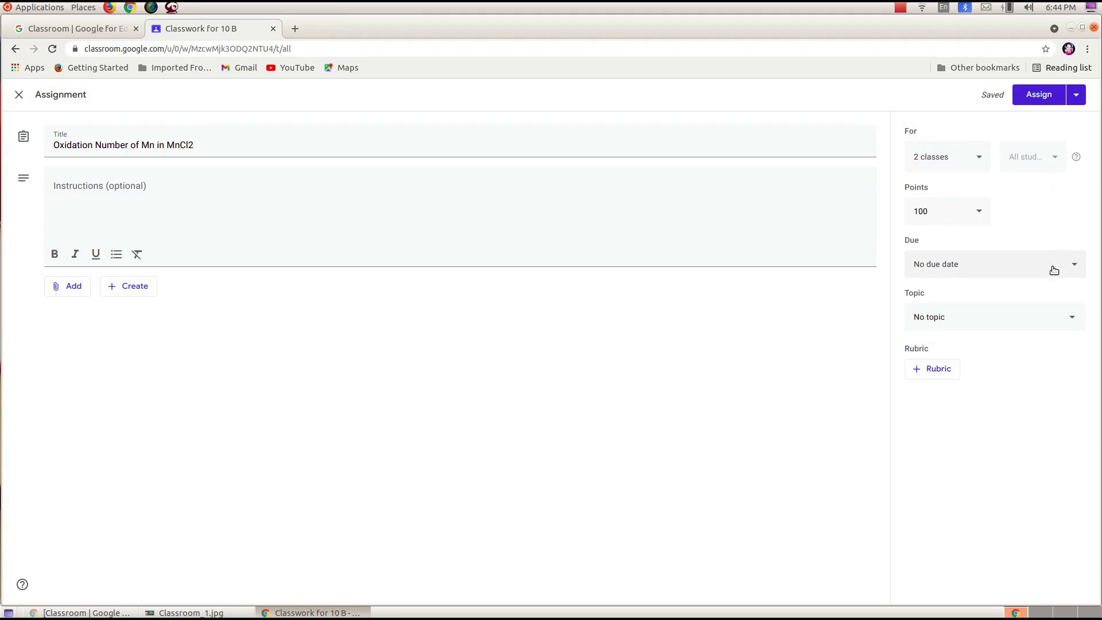
Step: Set the assignment's due date to 31 Jul 2021
{"action": "left_click", "coordinate": [1075, 268]}
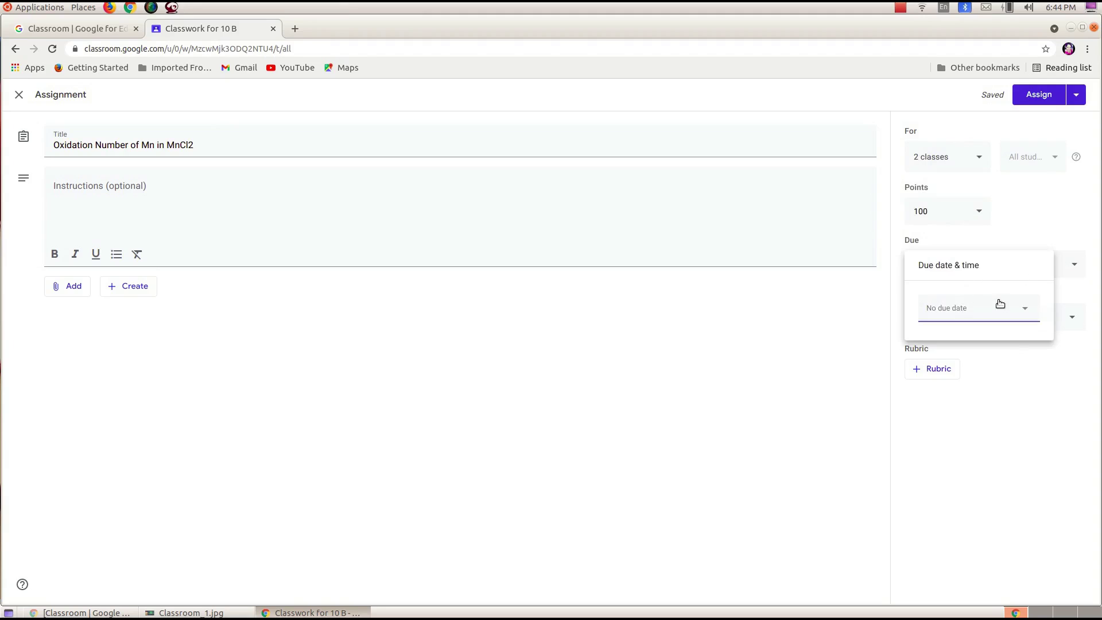
{"action": "left_click", "coordinate": [955, 268]}
{"action": "left_click", "coordinate": [1023, 309]}
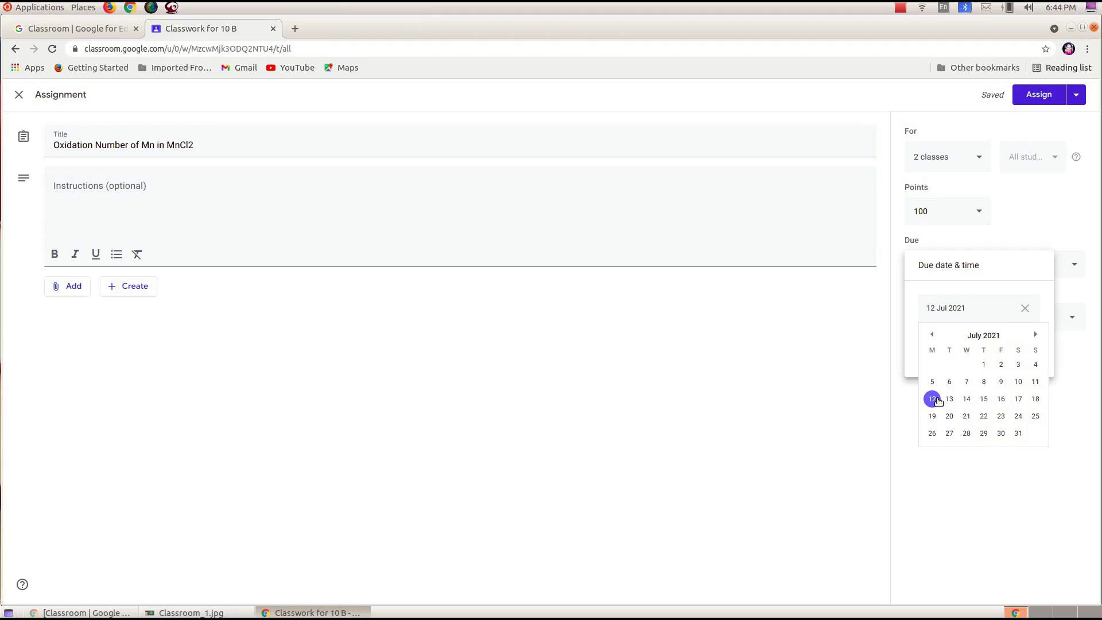
{"action": "left_click", "coordinate": [1018, 434]}
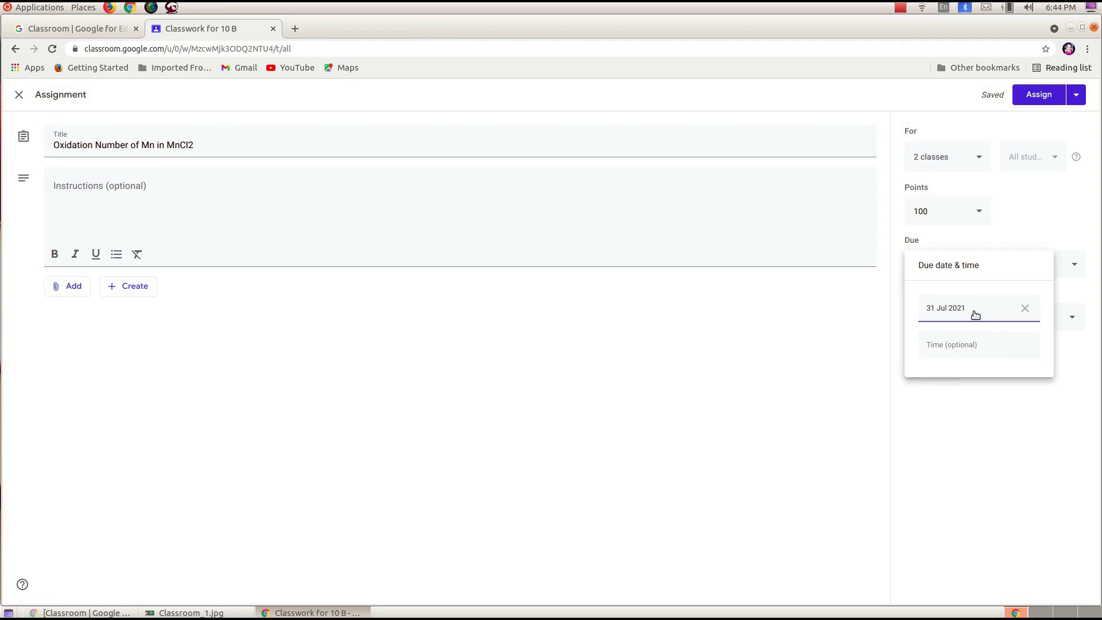
{"action": "left_click", "coordinate": [1026, 396]}
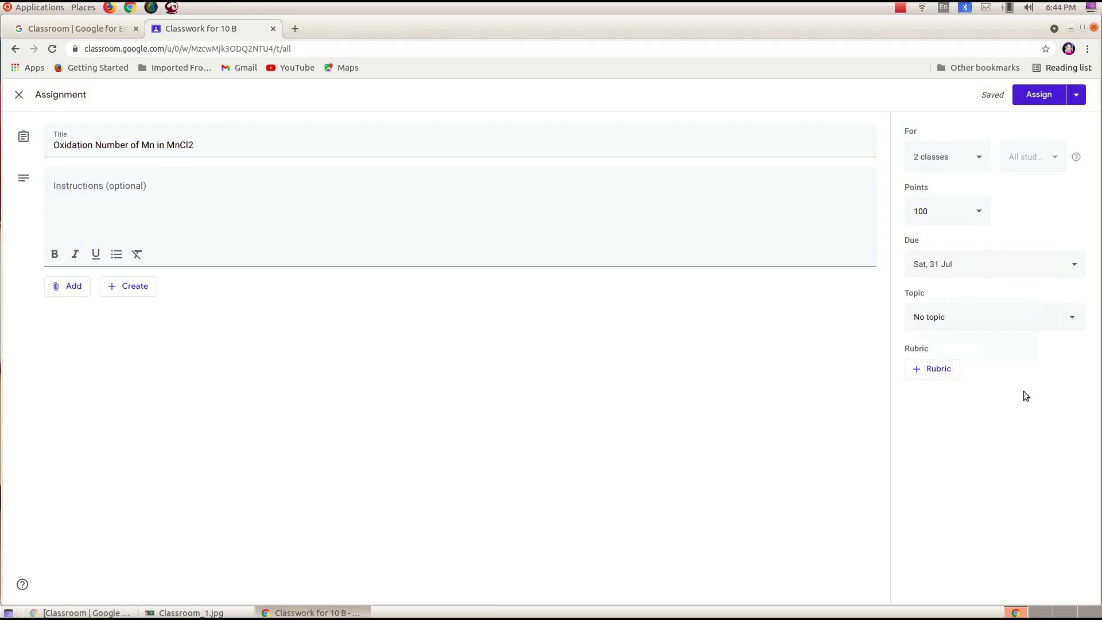
Step: Set the assignment's due time to 06:00 on the chosen due date
{"action": "left_click", "coordinate": [1073, 265]}
{"action": "left_click", "coordinate": [972, 347]}
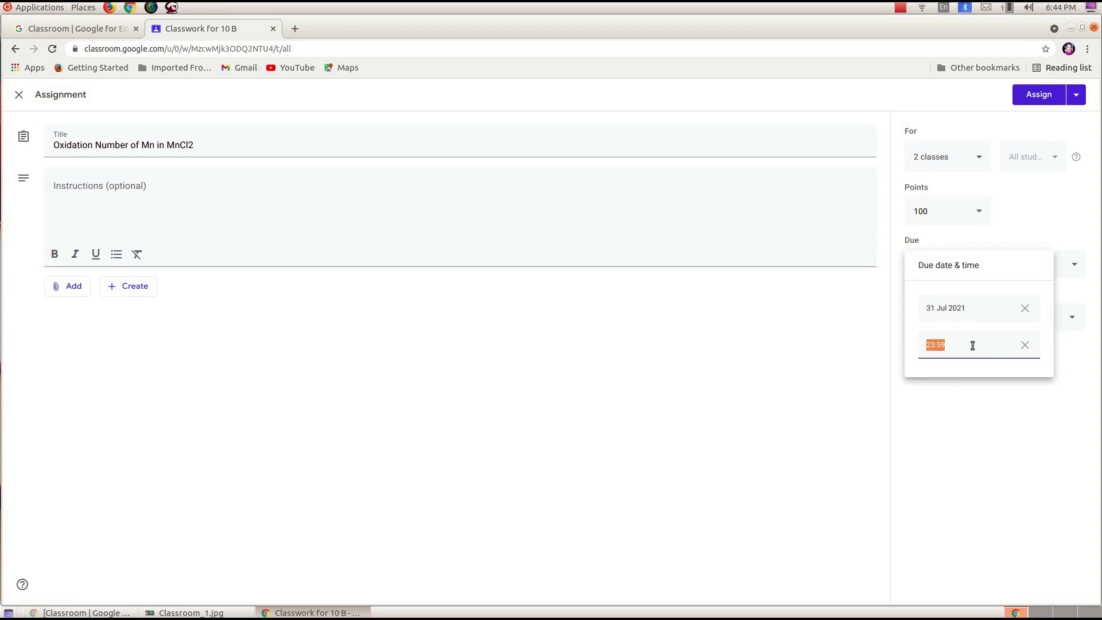
{"action": "left_click", "coordinate": [947, 345]}
{"action": "key", "text": "BackSpace"}
{"action": "key", "text": "BackSpace"}
{"action": "key", "text": "BackSpace"}
{"action": "key", "text": "BackSpace"}
{"action": "type", "text": "6.00"}
{"action": "left_click", "coordinate": [1021, 467]}
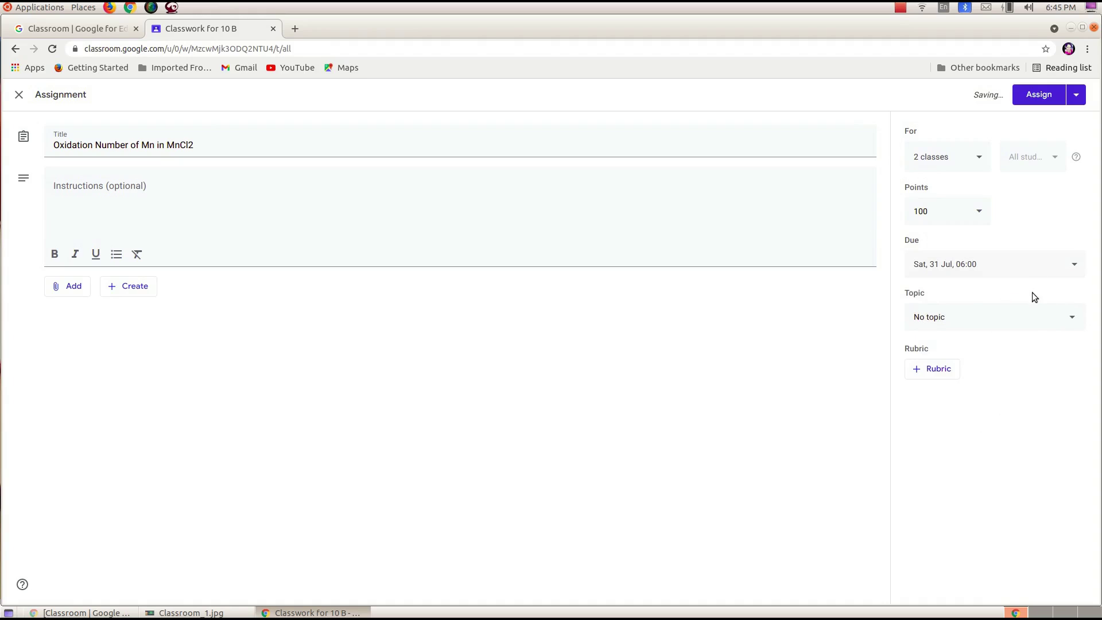
Step: Create a new topic named "oxidation number" for the assignment
{"action": "left_click", "coordinate": [1068, 319]}
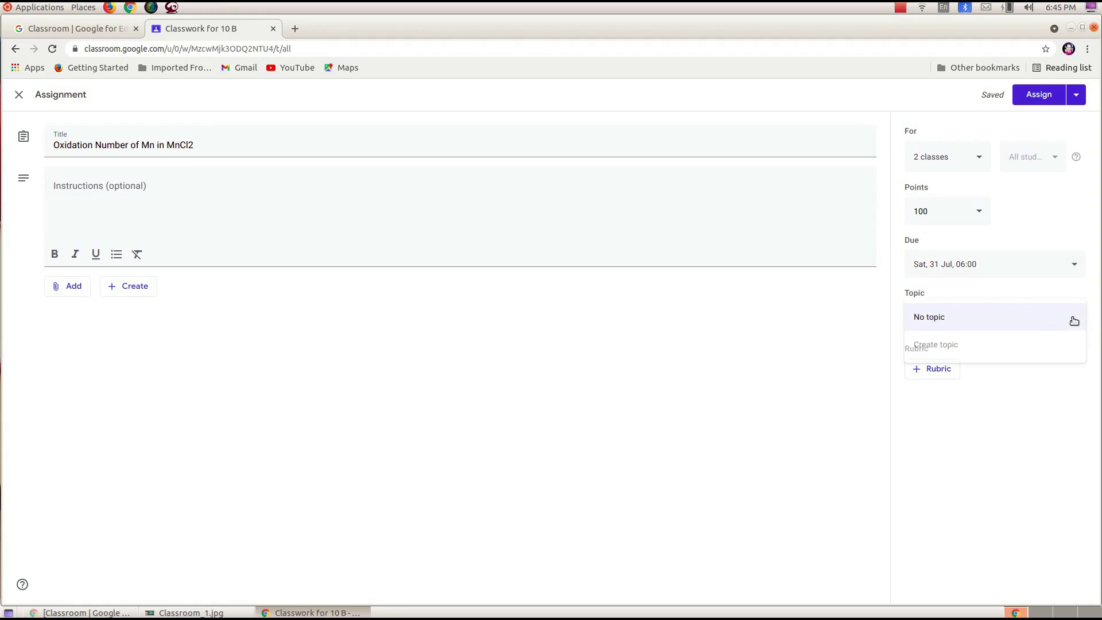
{"action": "left_click", "coordinate": [959, 344]}
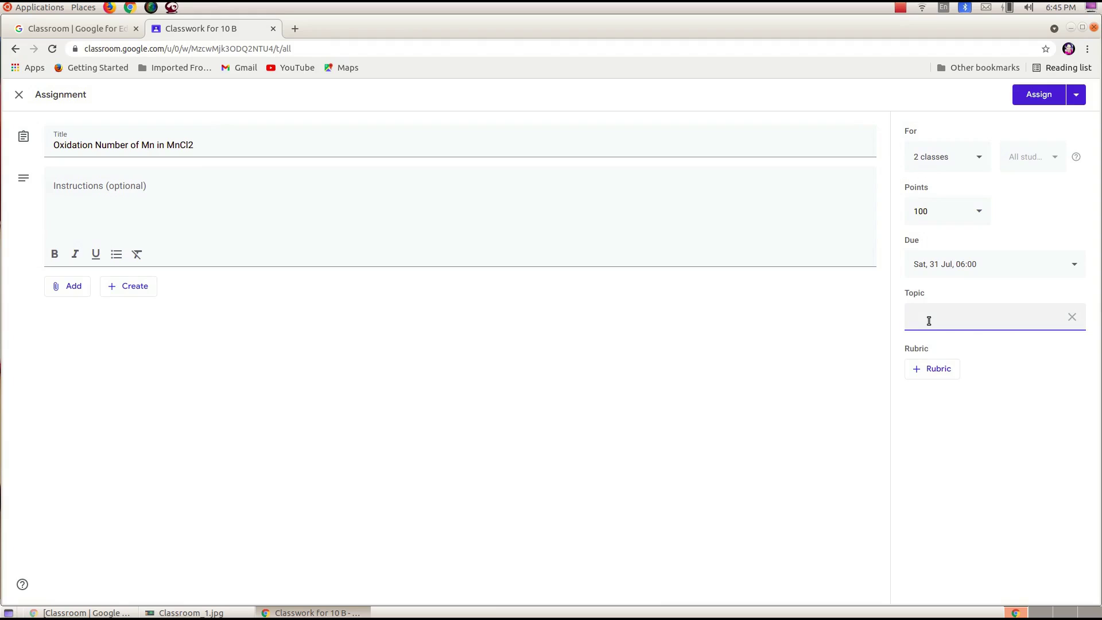
{"action": "type", "text": "oxid"}
{"action": "type", "text": "ation number"}
Step: Set the assignment's points to 10
{"action": "left_click", "coordinate": [980, 213]}
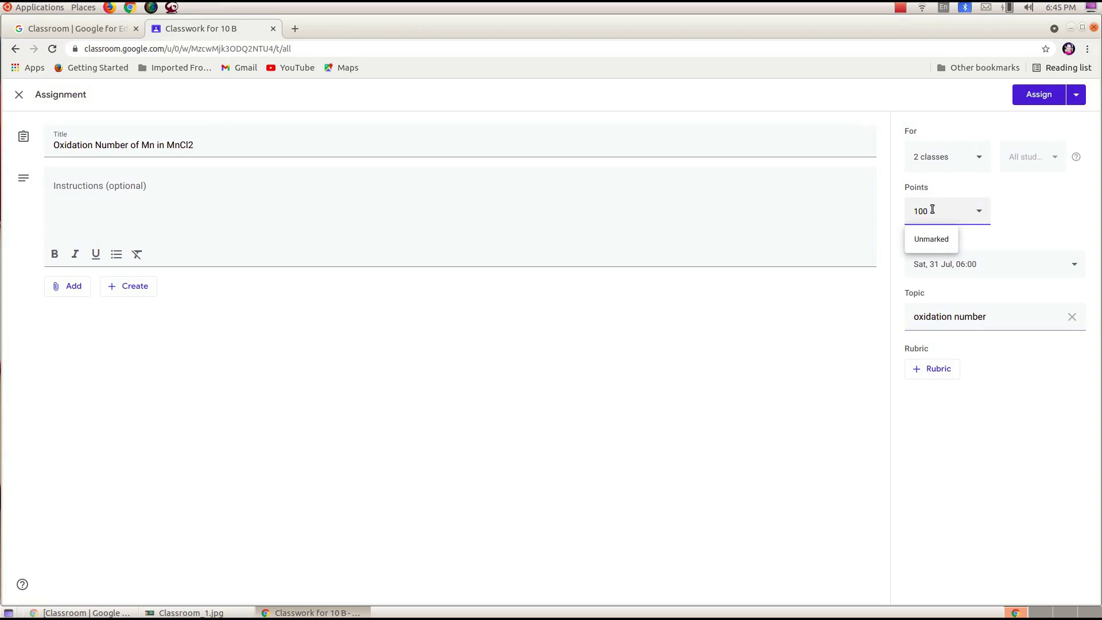
{"action": "key", "text": "BackSpace"}
{"action": "key", "text": "BackSpace"}
{"action": "key", "text": "BackSpace"}
{"action": "type", "text": "10"}
{"action": "left_click", "coordinate": [1030, 234]}
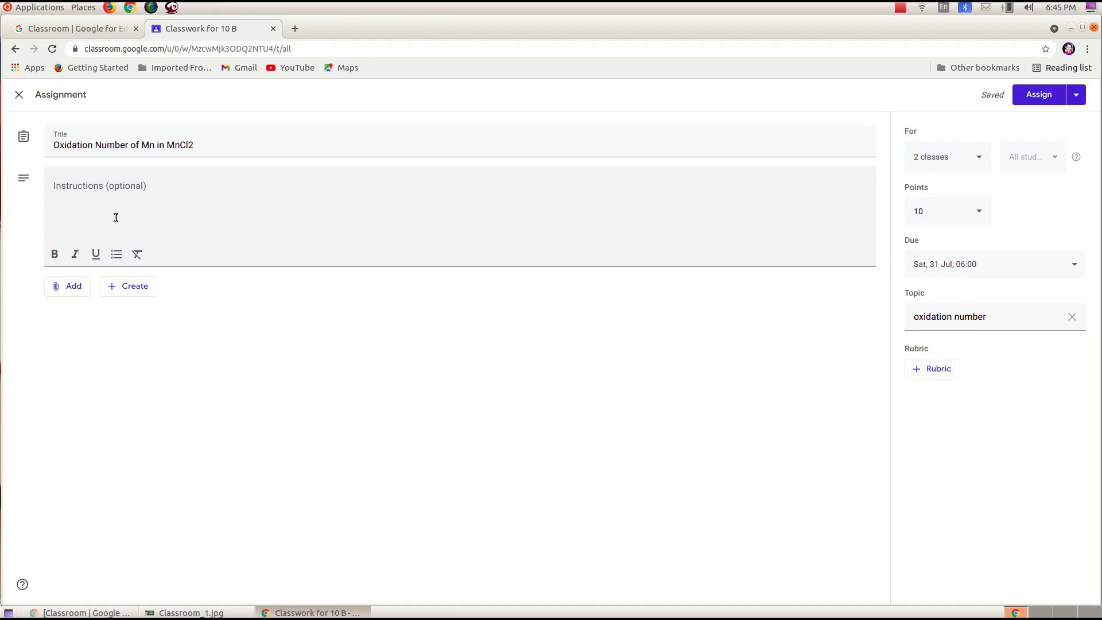
Step: Check the attachment options without adding anything, and publish the assignment to the selected classes
{"action": "left_click", "coordinate": [56, 292]}
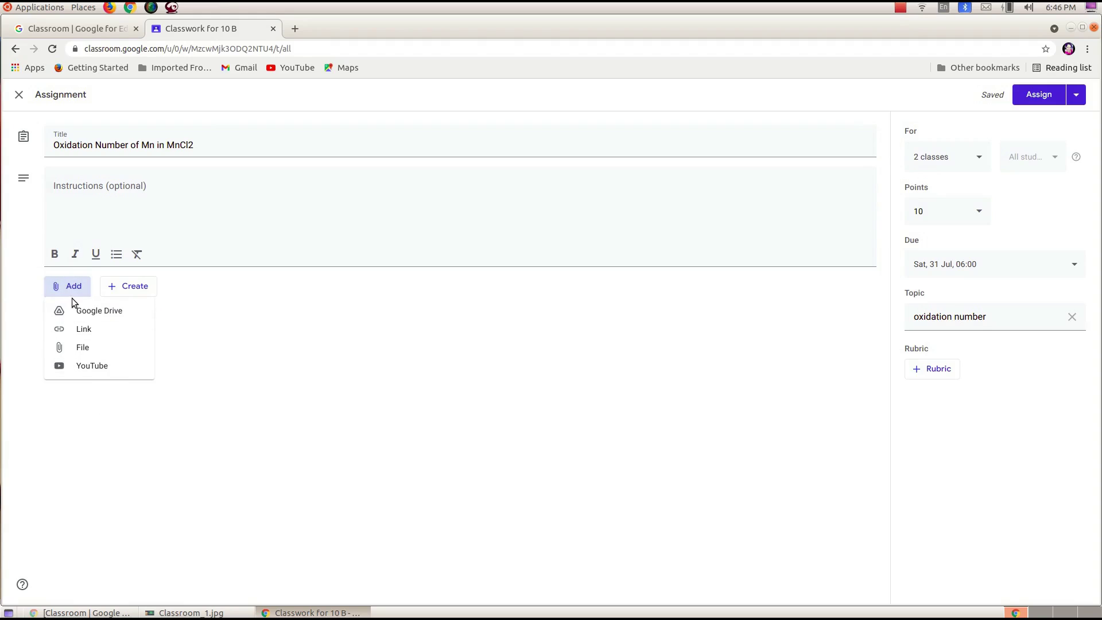
{"action": "left_click", "coordinate": [100, 392]}
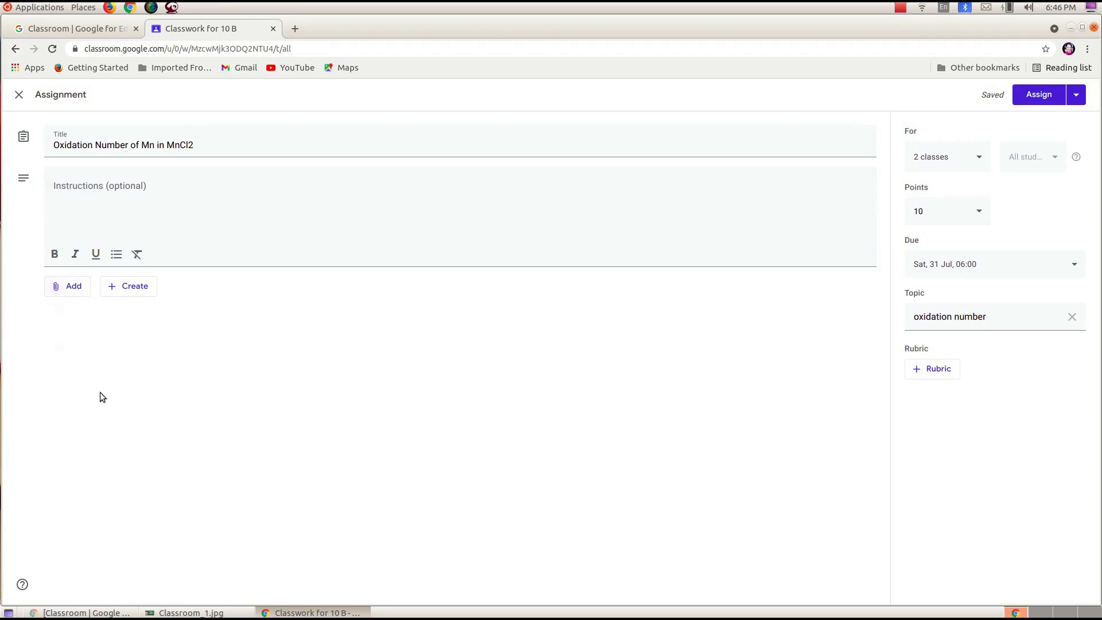
{"action": "left_click", "coordinate": [1042, 96]}
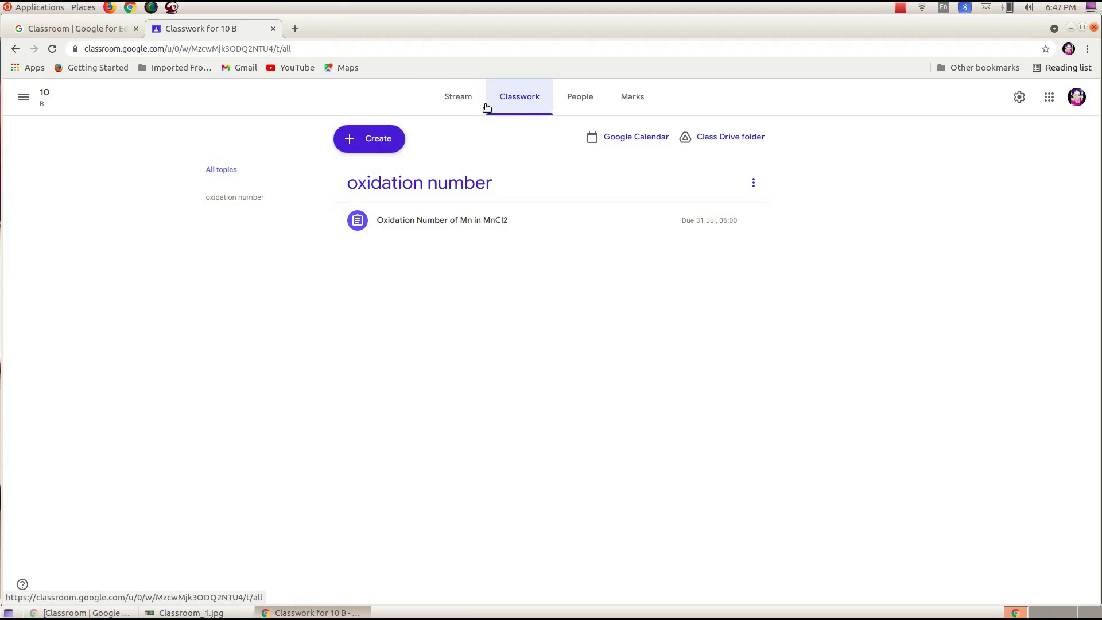
Step: Create a new classwork question reading "Note the difference between Mass number and Atomic Number?"
{"action": "left_click", "coordinate": [371, 142]}
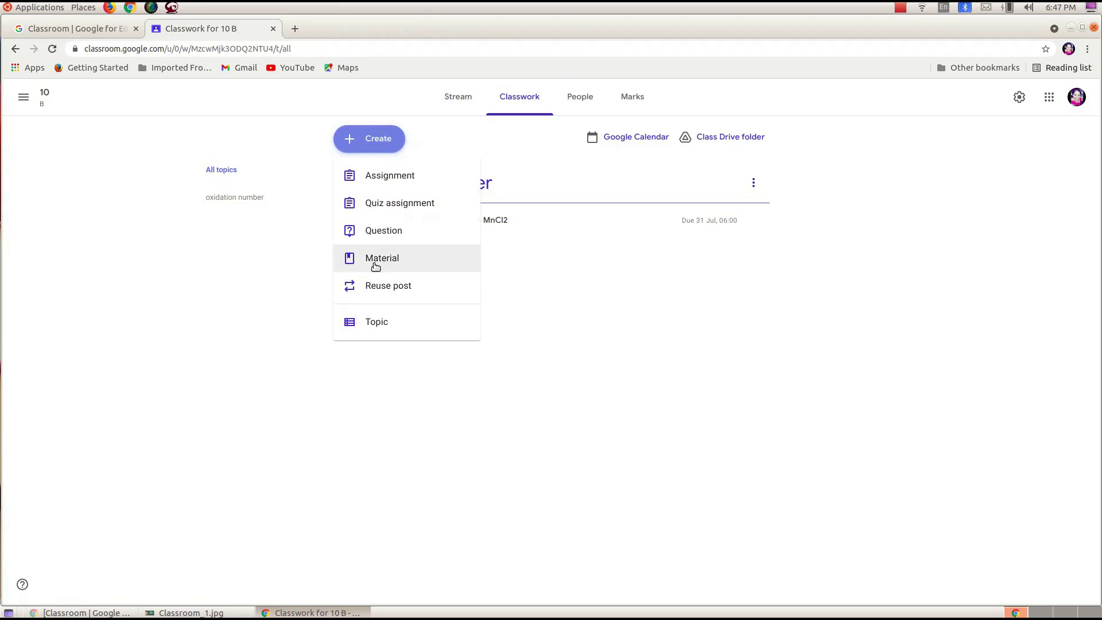
{"action": "left_click", "coordinate": [390, 232]}
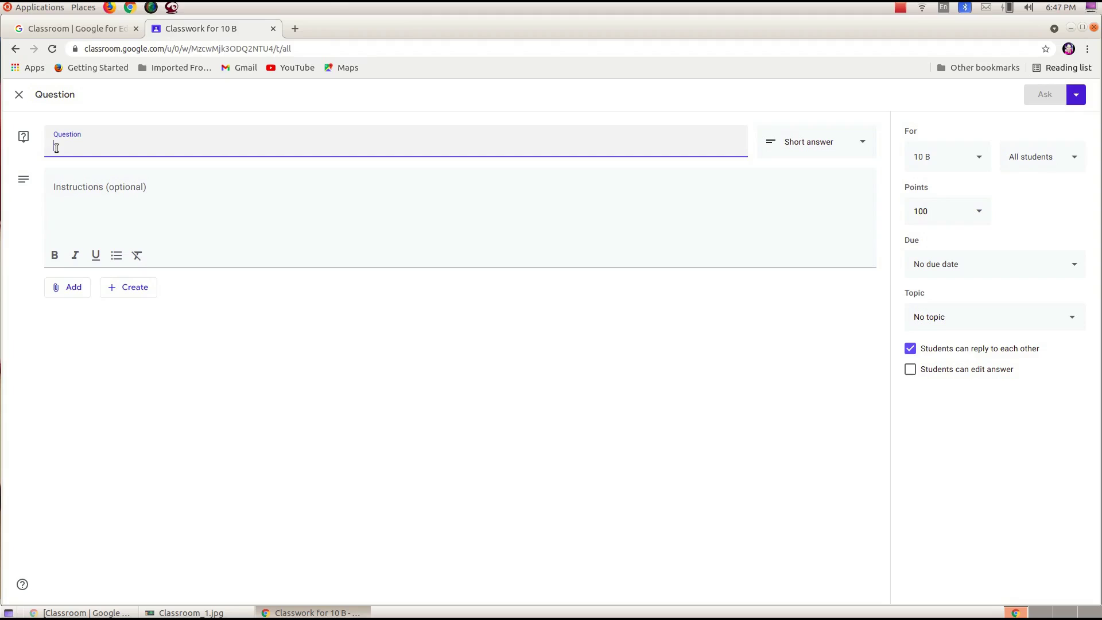
{"action": "type", "text": "N"}
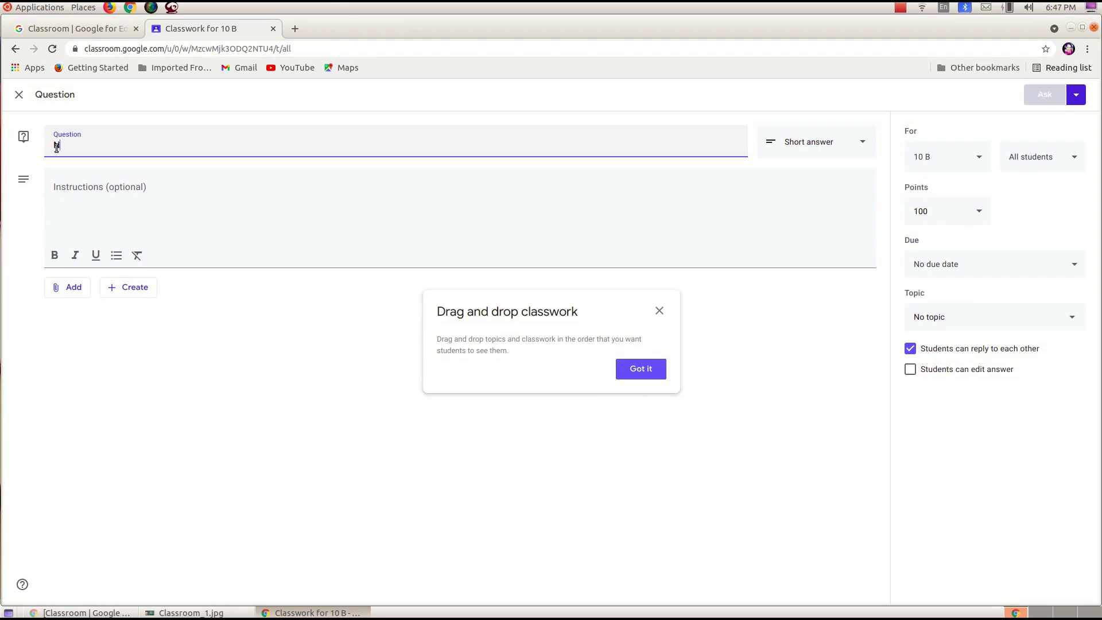
{"action": "type", "text": "ote the d"}
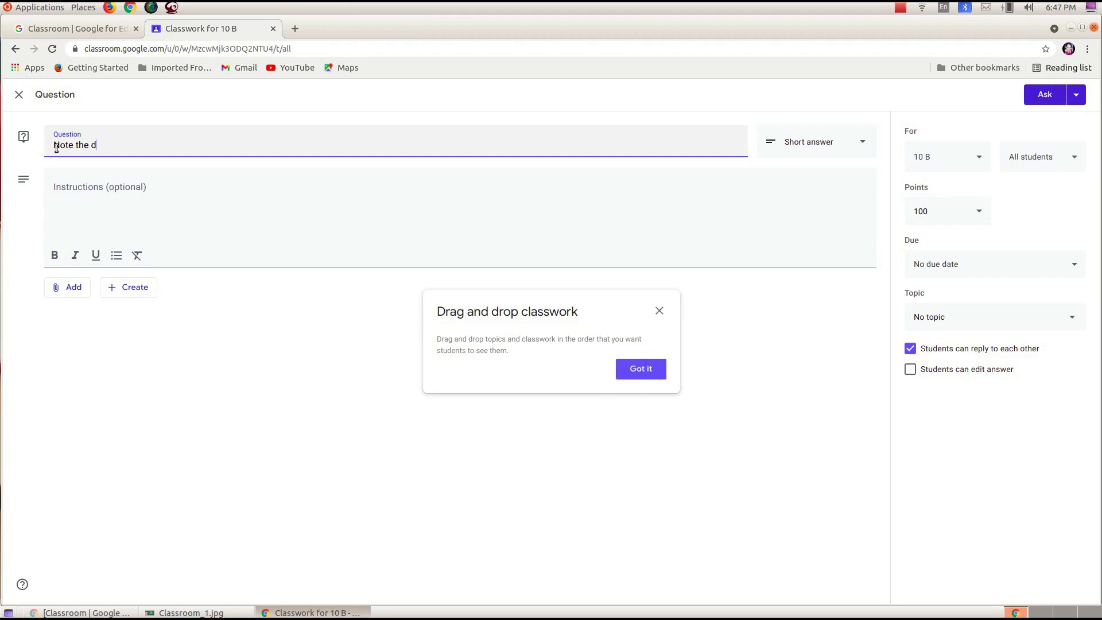
{"action": "type", "text": "ifference between Mass number and Atomic Number?"}
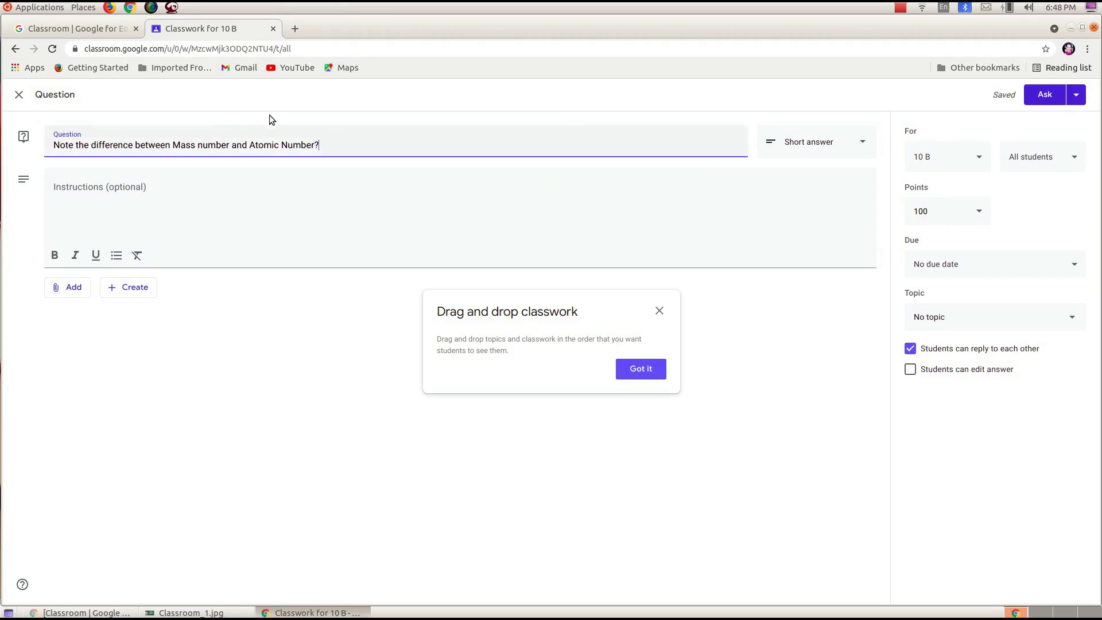
Step: Choose Short answer as the question type and dismiss the drag-and-drop classwork tip
{"action": "left_click", "coordinate": [865, 145]}
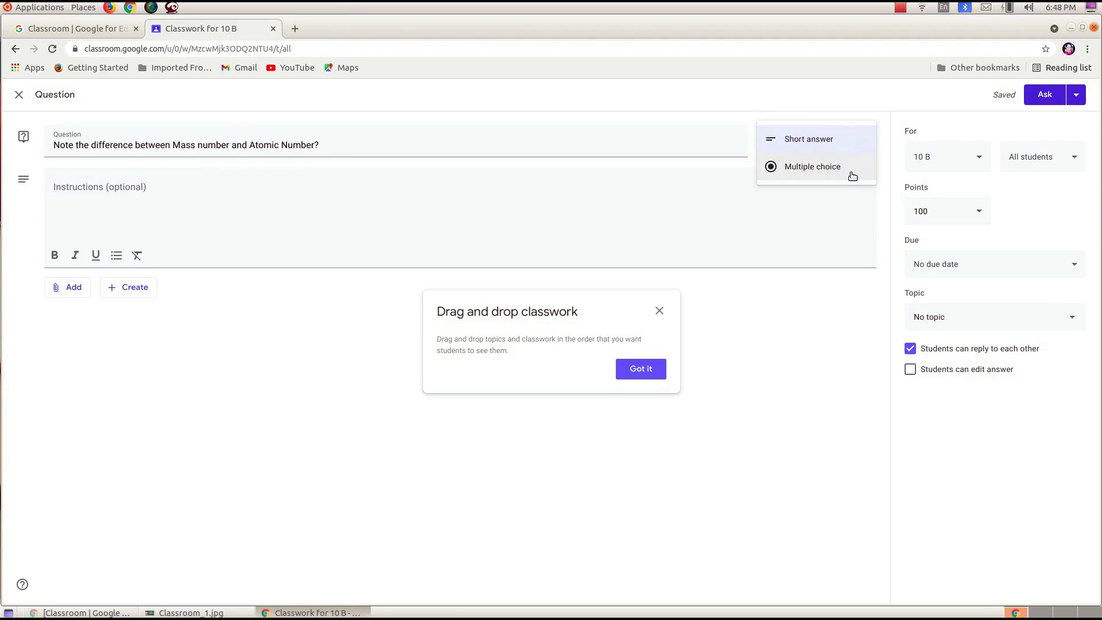
{"action": "left_click", "coordinate": [706, 187]}
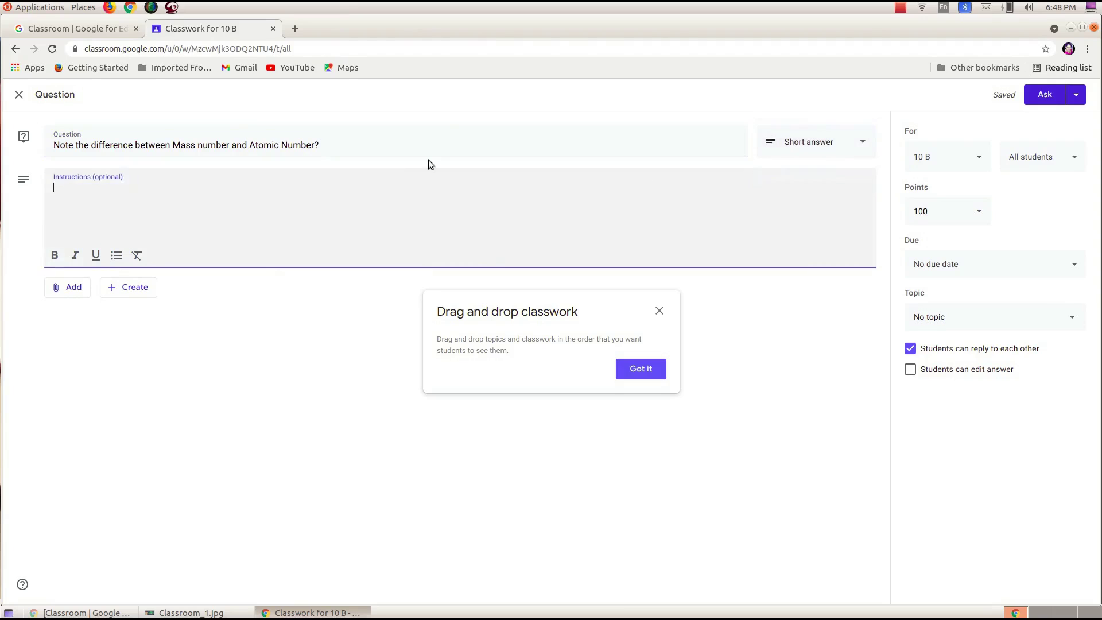
{"action": "left_click", "coordinate": [863, 146]}
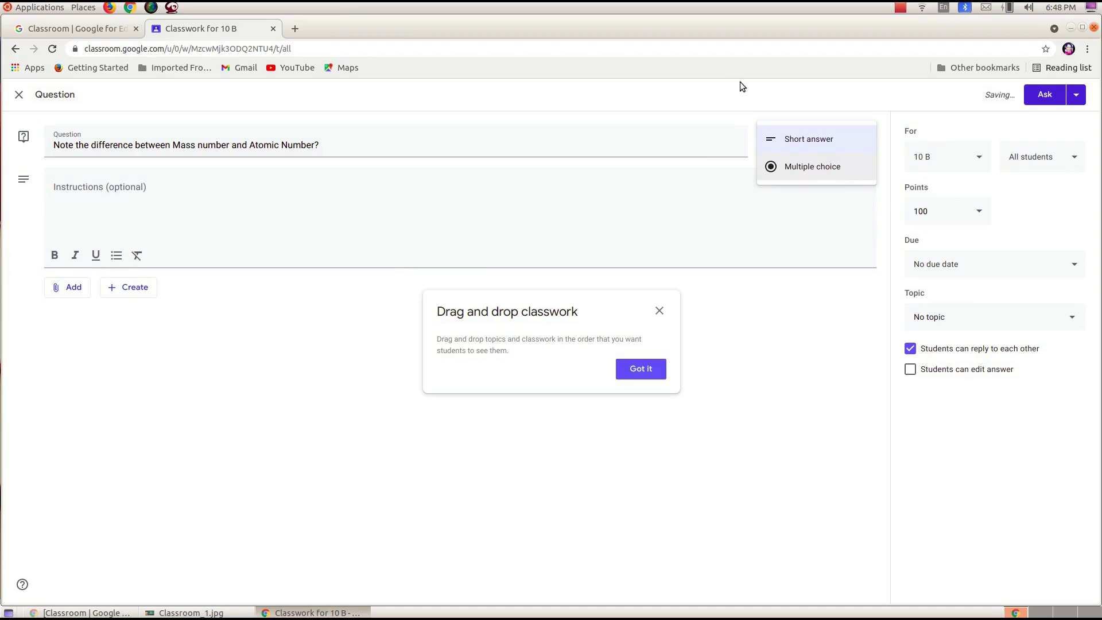
{"action": "left_click", "coordinate": [766, 140]}
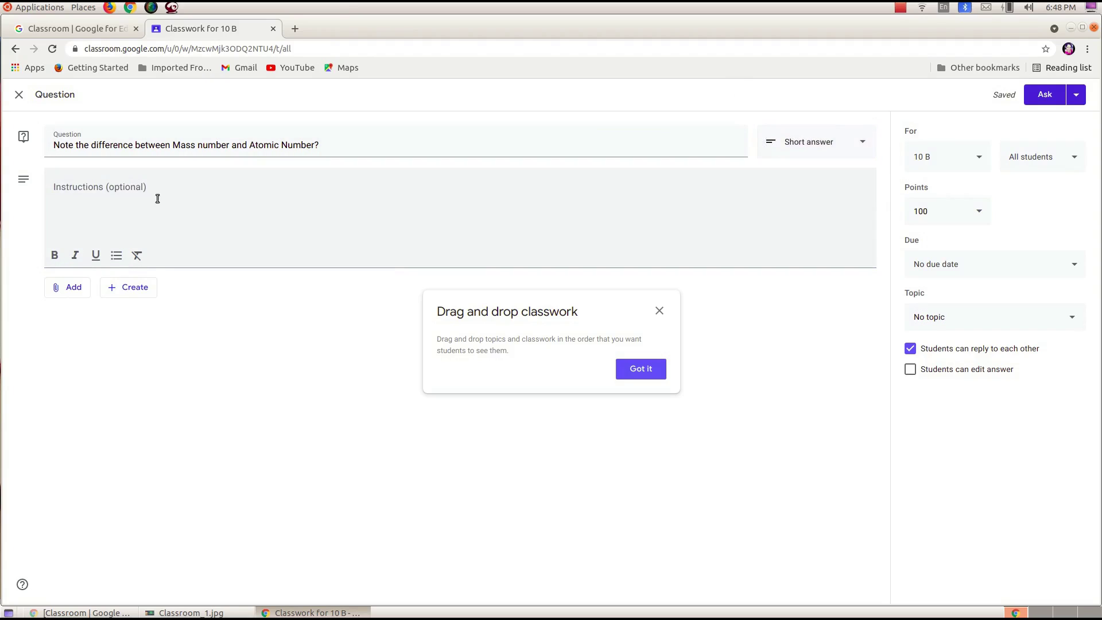
{"action": "left_click", "coordinate": [660, 310]}
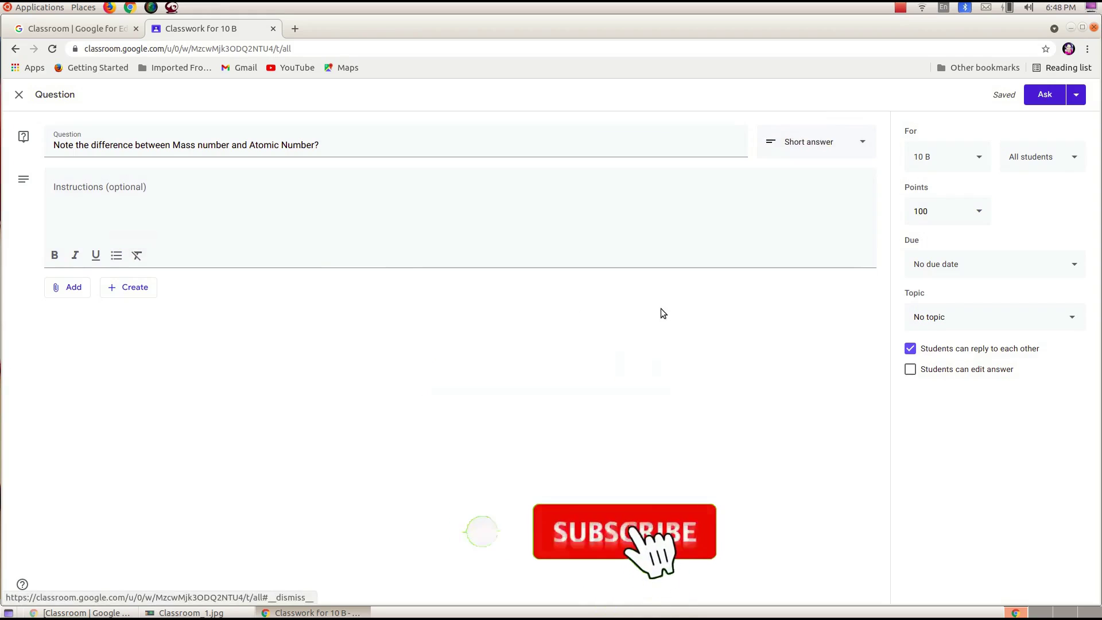
Step: Keep the question assigned to 10 B only and set its points to 2
{"action": "left_click", "coordinate": [980, 159]}
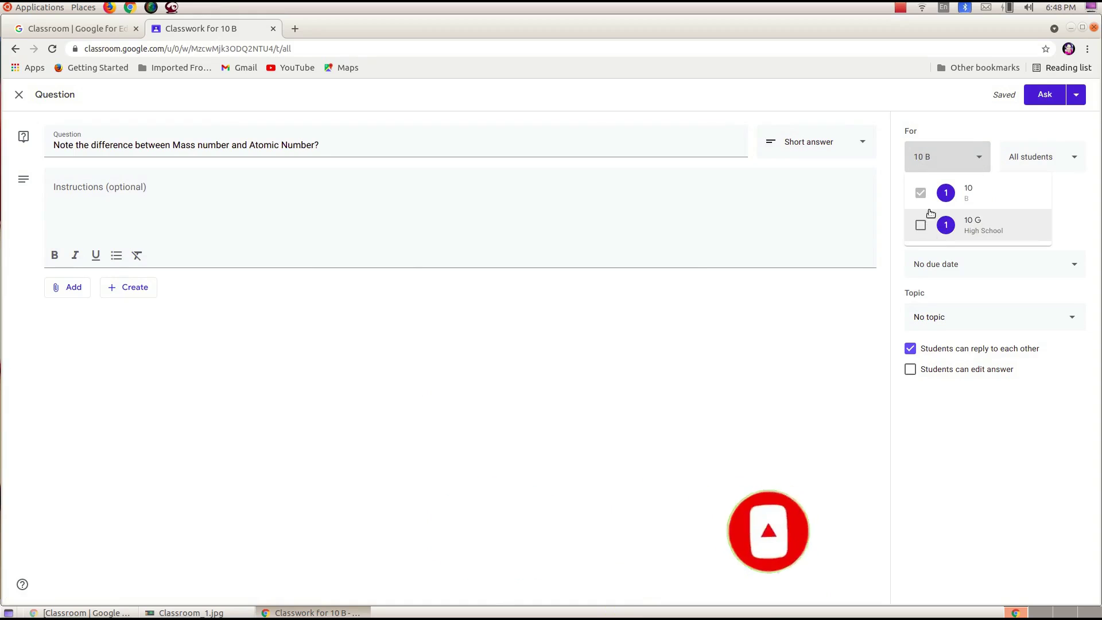
{"action": "left_click", "coordinate": [838, 339]}
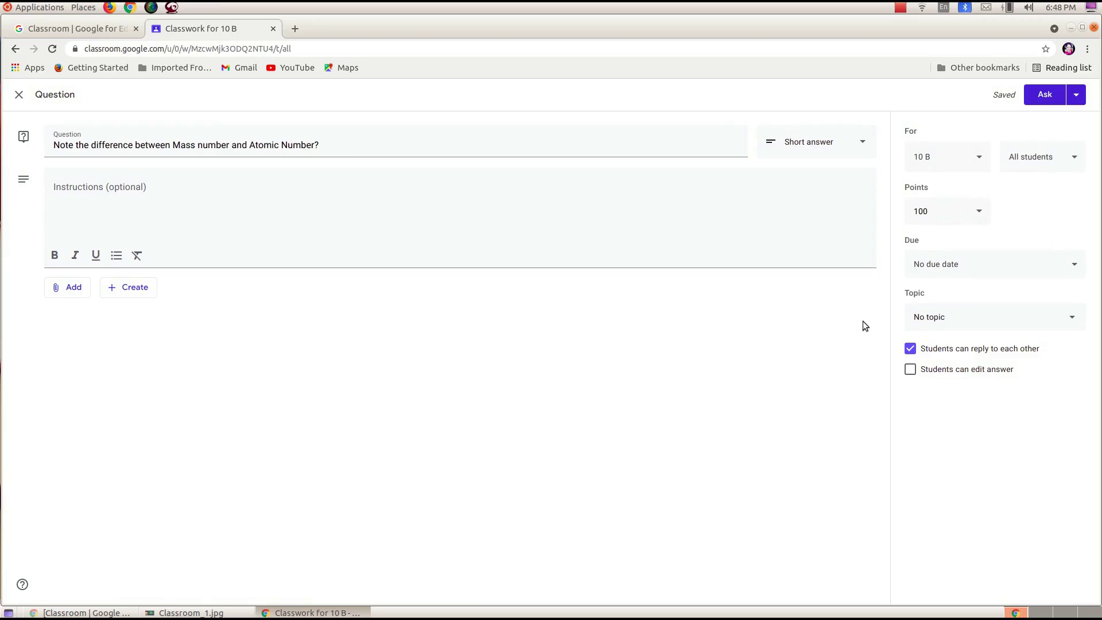
{"action": "left_click", "coordinate": [977, 211]}
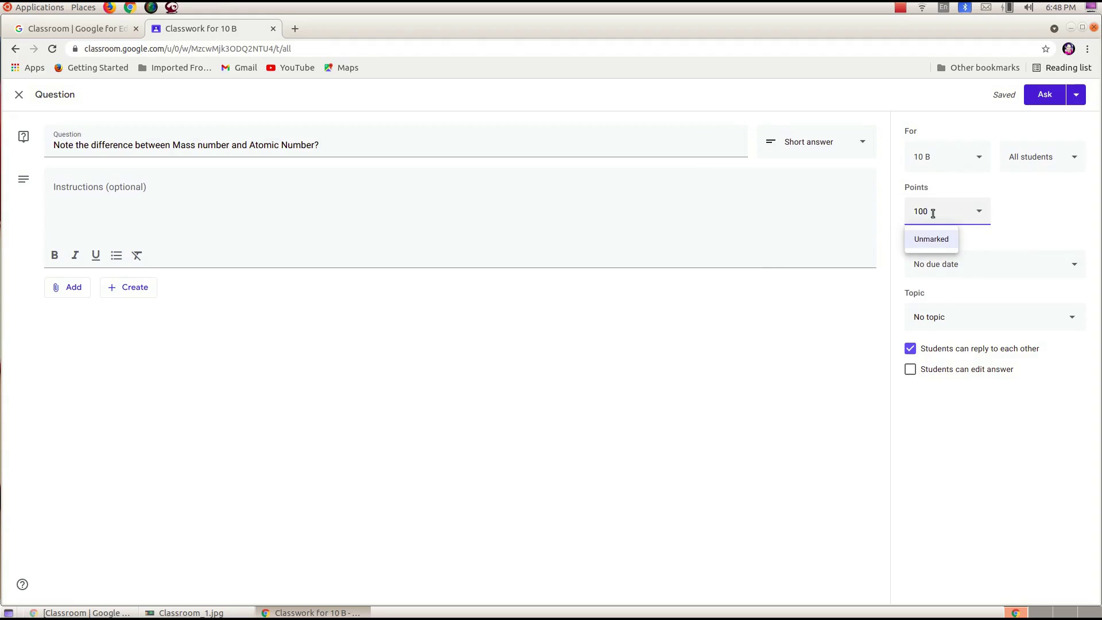
{"action": "key", "text": "BackSpace"}
{"action": "key", "text": "BackSpace"}
{"action": "key", "text": "BackSpace"}
{"action": "type", "text": "2"}
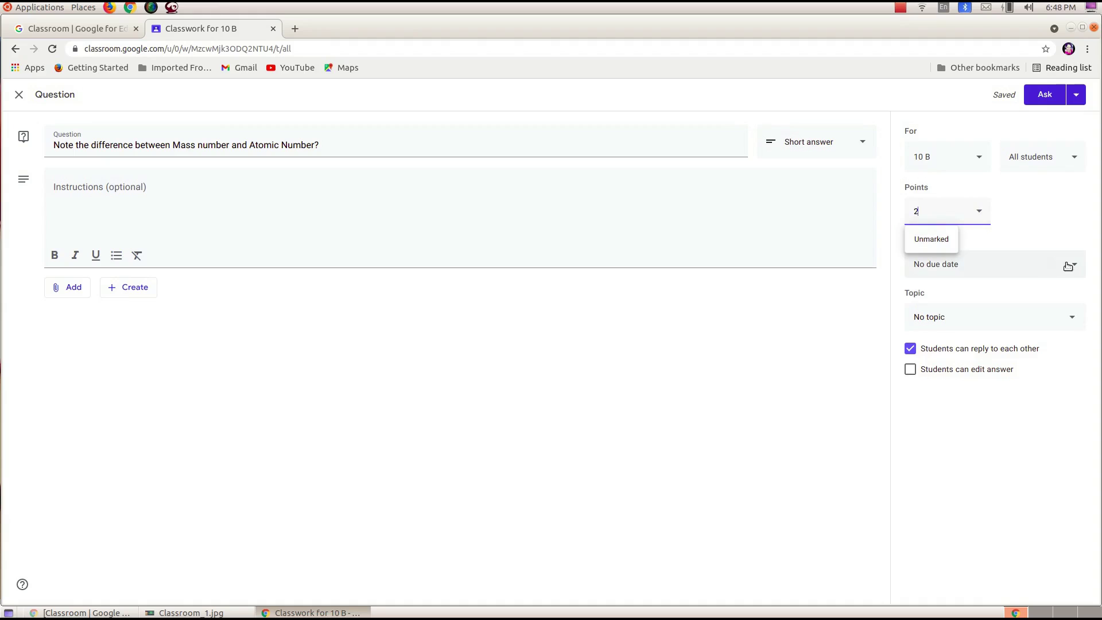
Step: Set the question's points to Unmarked
{"action": "left_click", "coordinate": [1034, 224]}
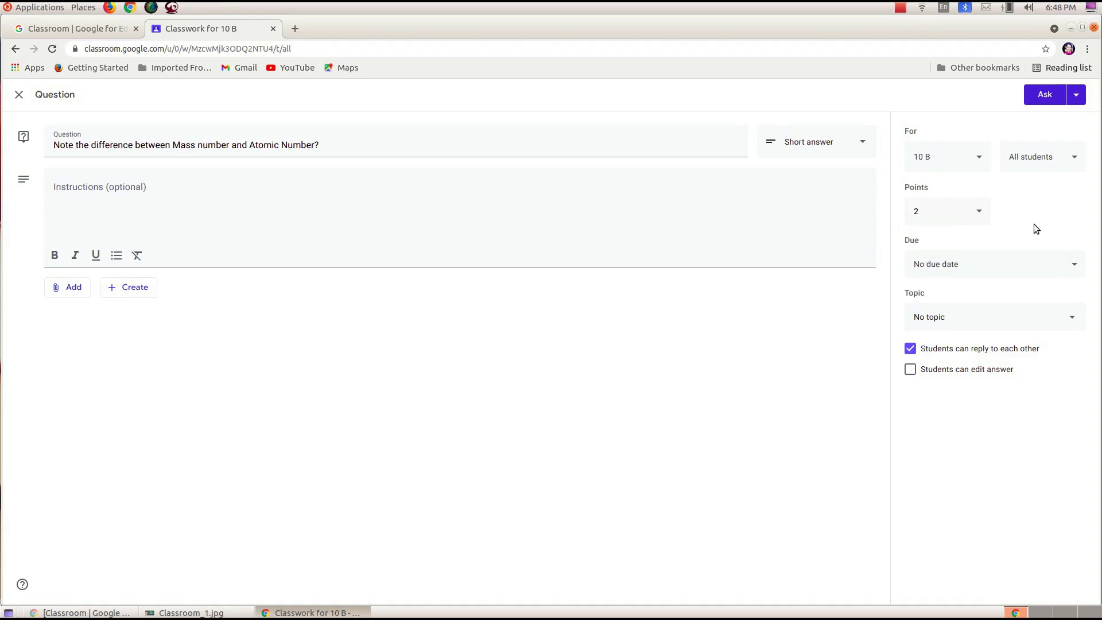
{"action": "left_click", "coordinate": [978, 214]}
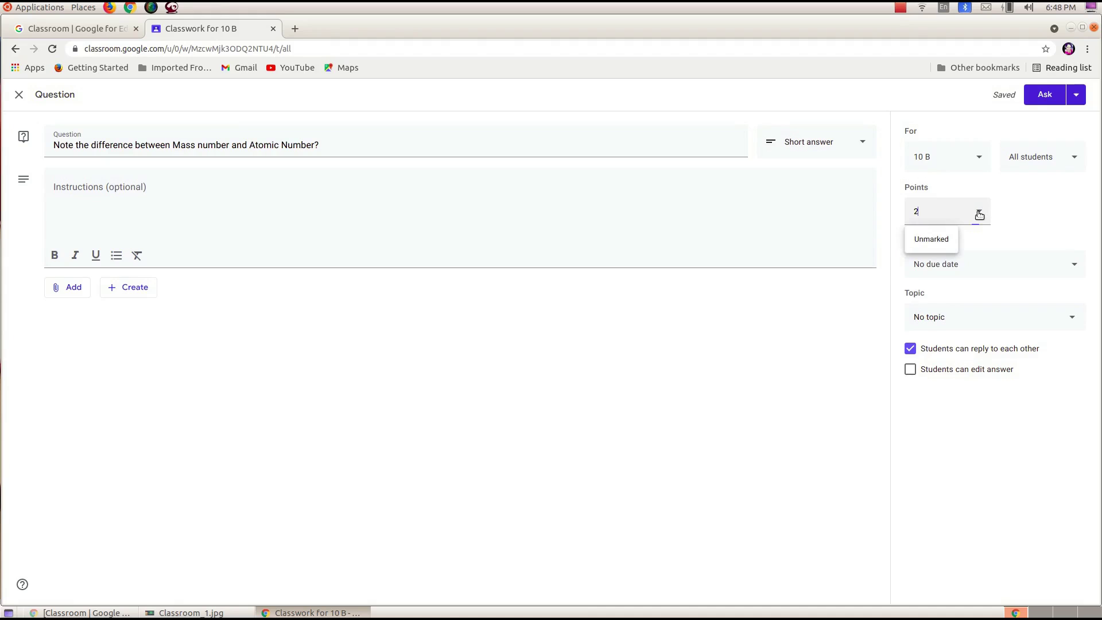
{"action": "left_click", "coordinate": [941, 237]}
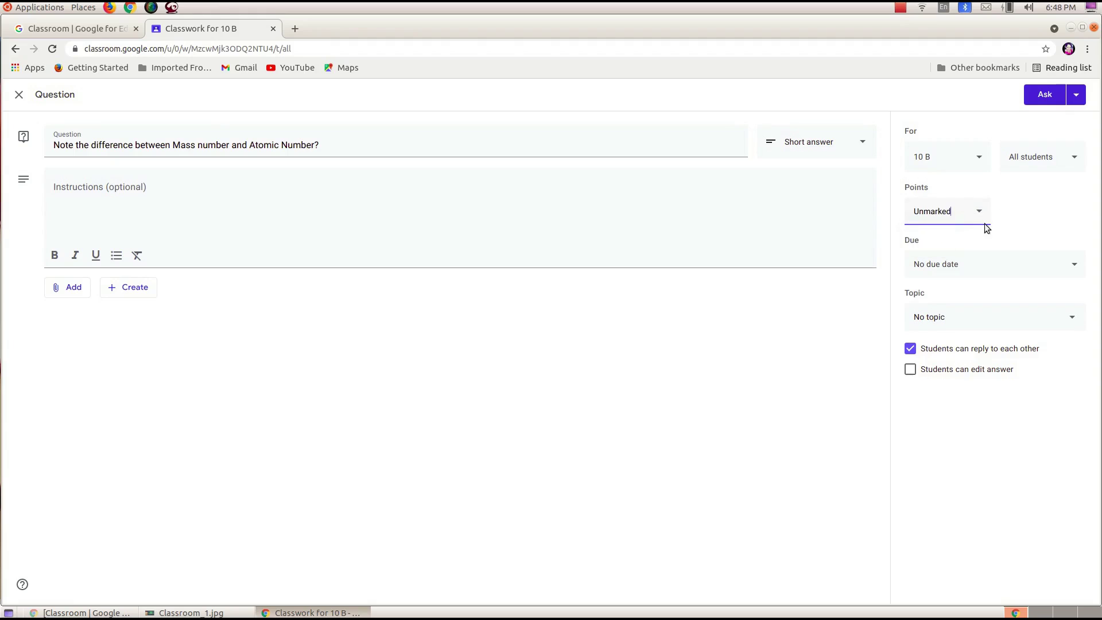
Step: Set the question's due date to 12 Jul 2021
{"action": "left_click", "coordinate": [1073, 269]}
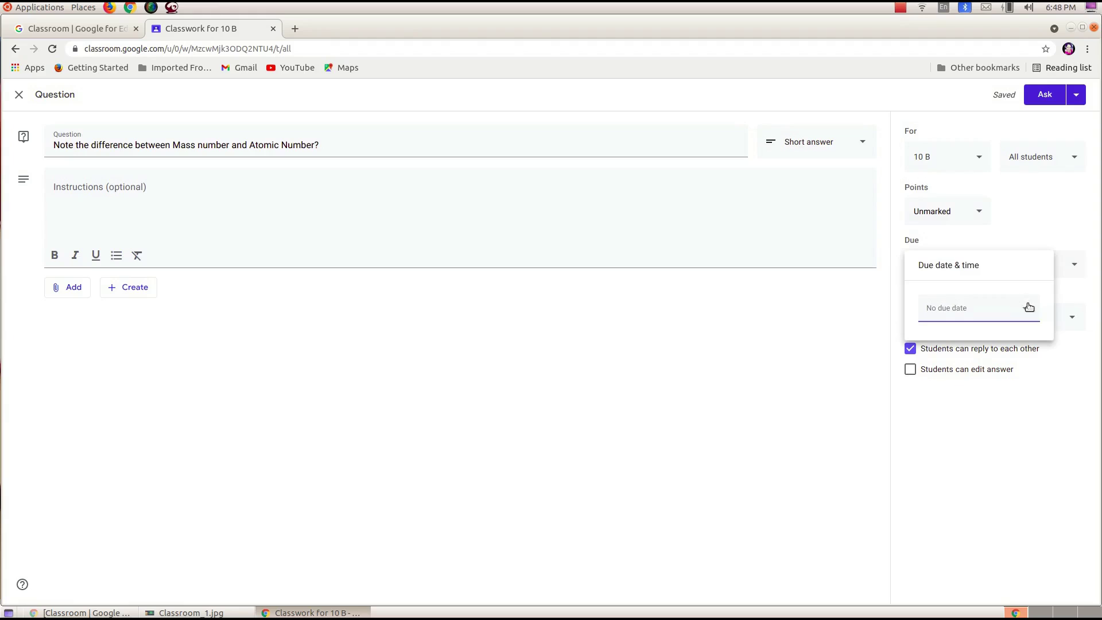
{"action": "left_click", "coordinate": [1025, 216]}
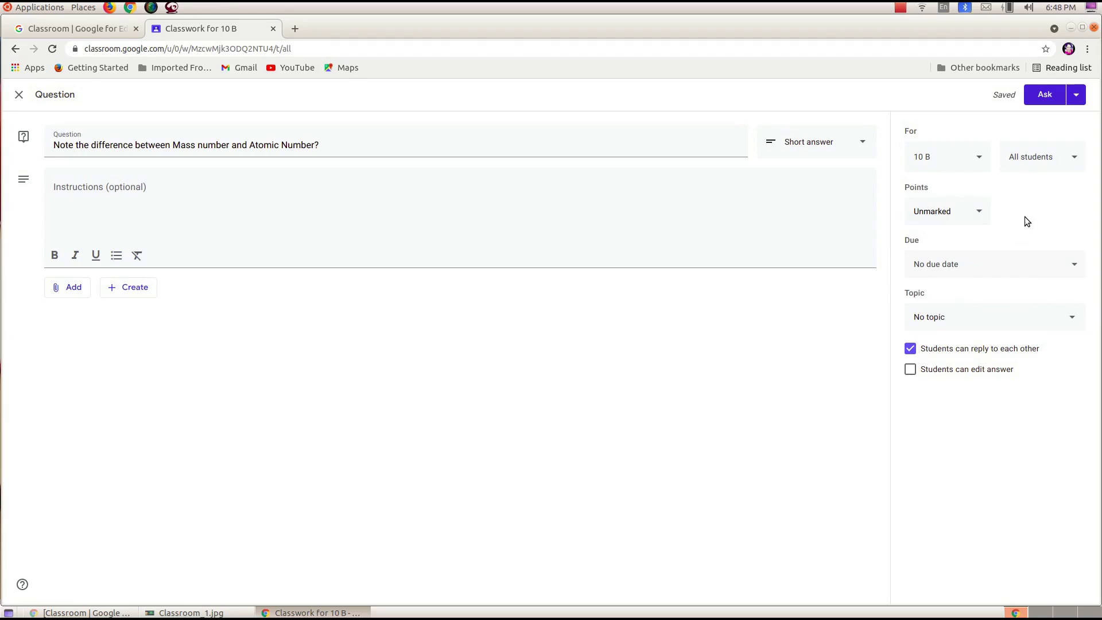
{"action": "left_click", "coordinate": [1075, 265]}
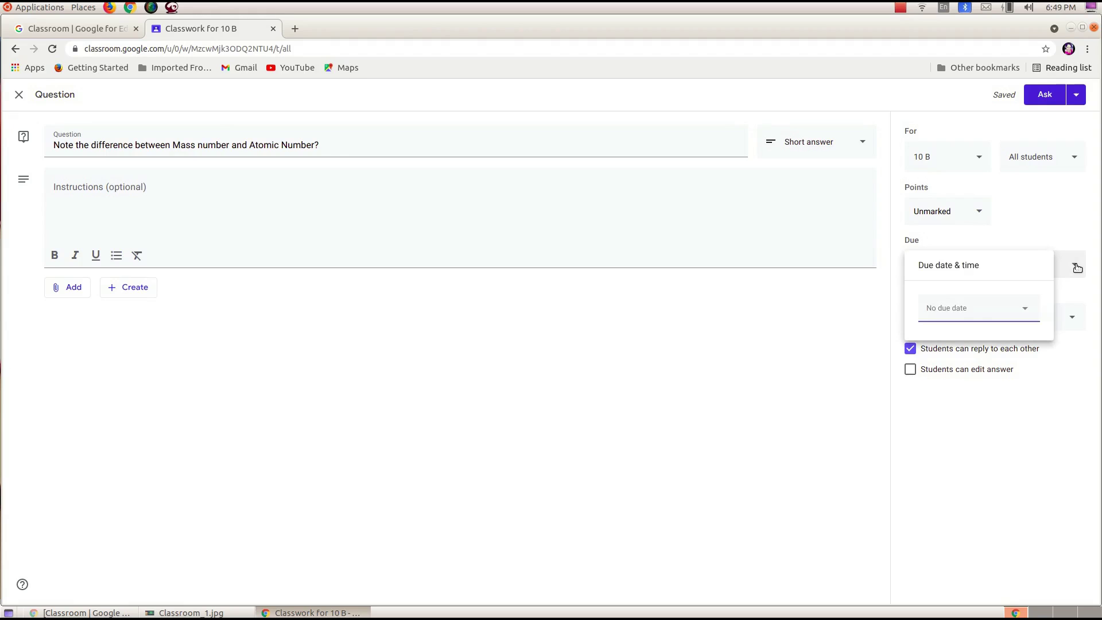
{"action": "left_click", "coordinate": [1026, 310]}
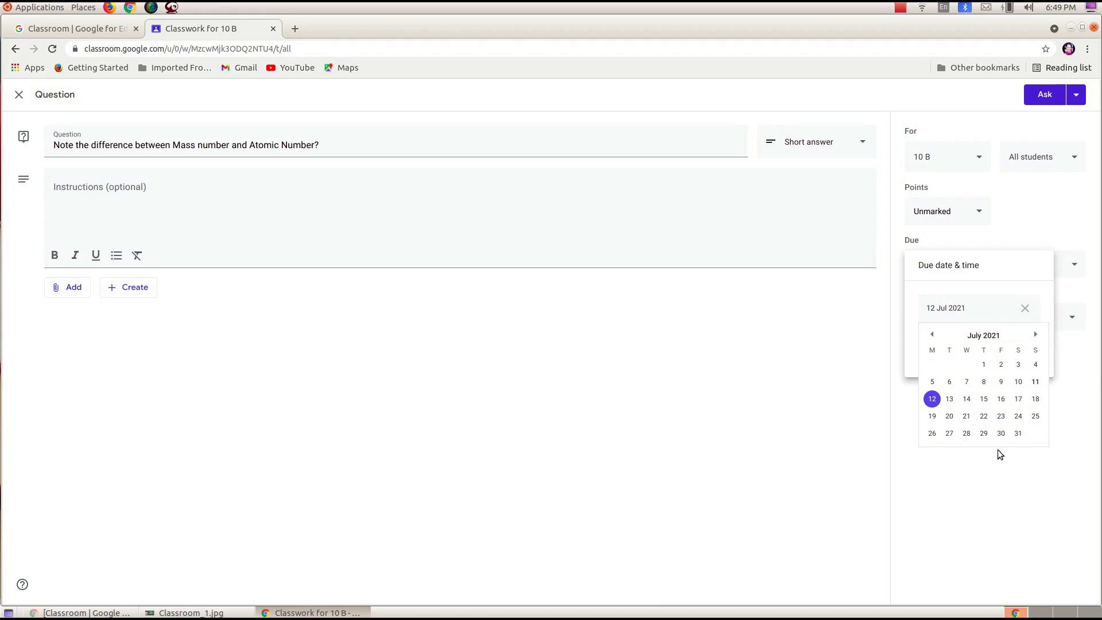
{"action": "left_click", "coordinate": [1077, 438]}
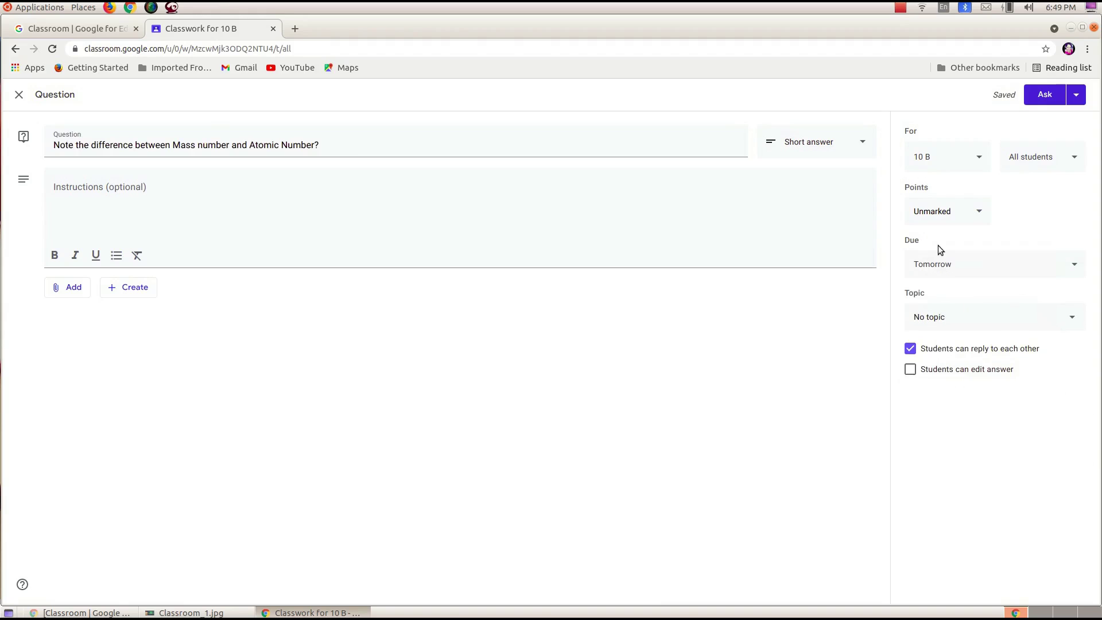
Step: Set the question's due date to 28 Jul 2021 without entering a specific time
{"action": "left_click", "coordinate": [1077, 265]}
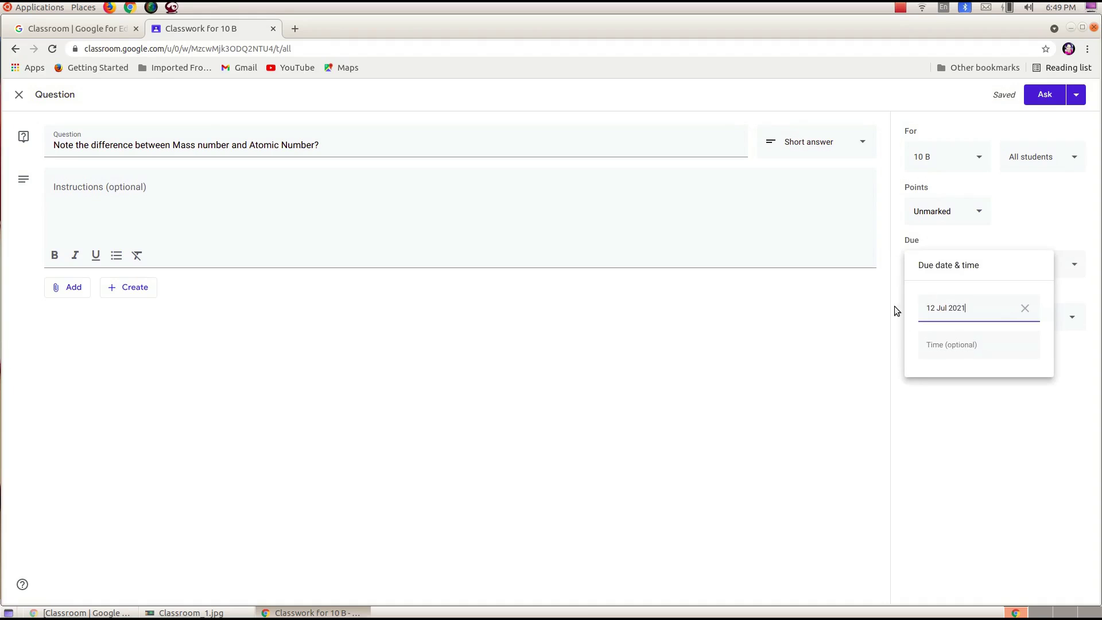
{"action": "left_click", "coordinate": [962, 310]}
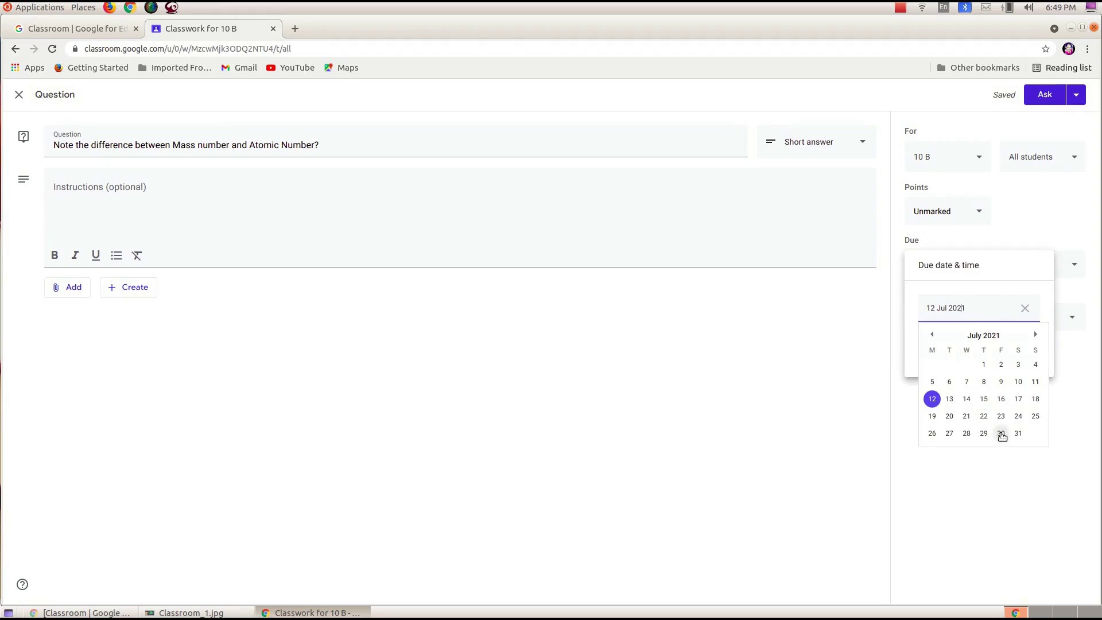
{"action": "left_click", "coordinate": [967, 434]}
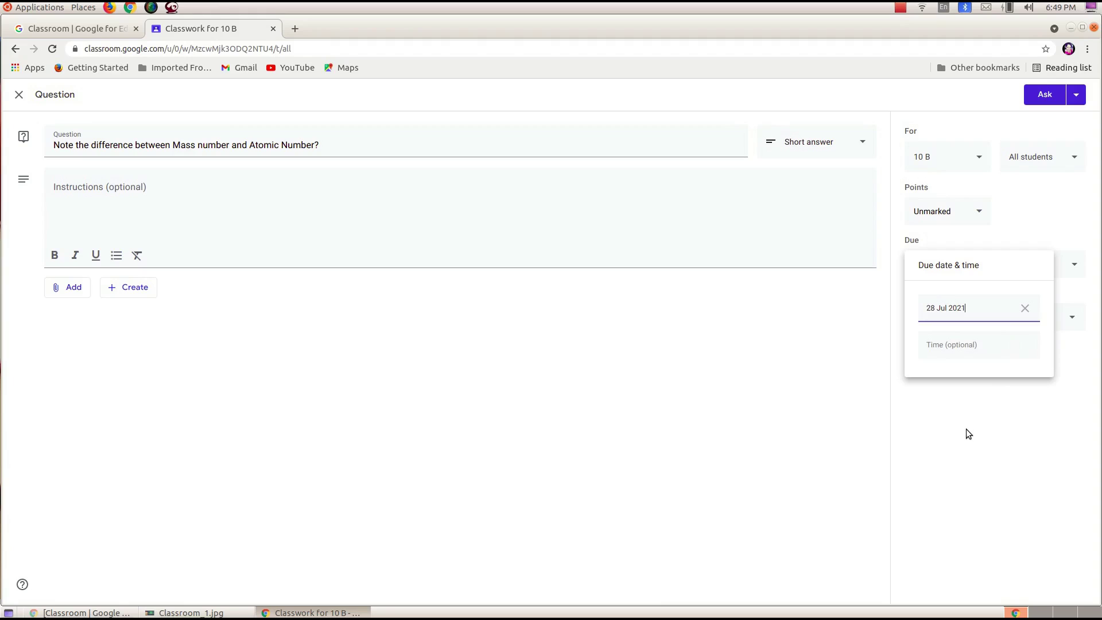
{"action": "left_click", "coordinate": [936, 345]}
{"action": "left_click", "coordinate": [972, 414]}
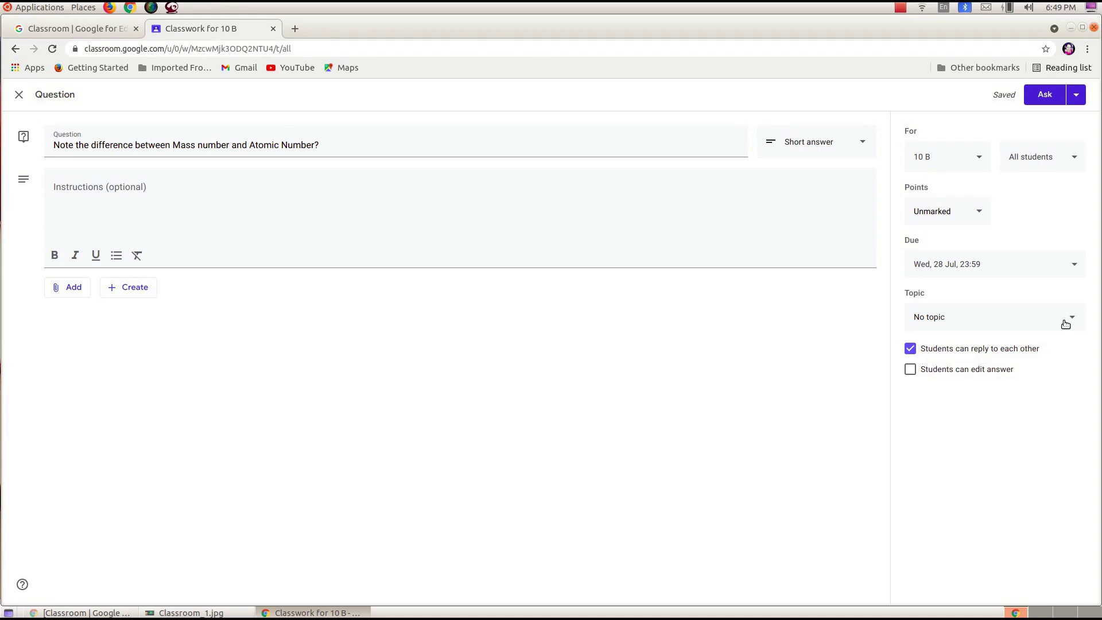
Step: Stop students from replying to each other on the question and allow them to edit their answers
{"action": "left_click", "coordinate": [910, 349]}
{"action": "left_click", "coordinate": [911, 370]}
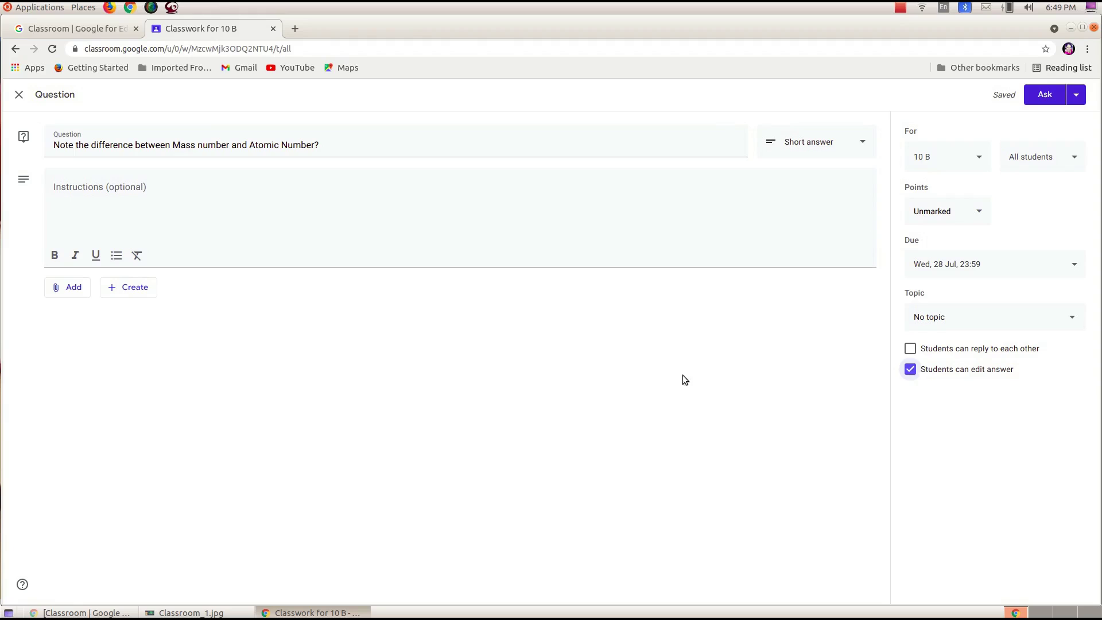
Step: Check the question's attachment options without adding anything, and publish the question to 10 B
{"action": "left_click", "coordinate": [57, 289]}
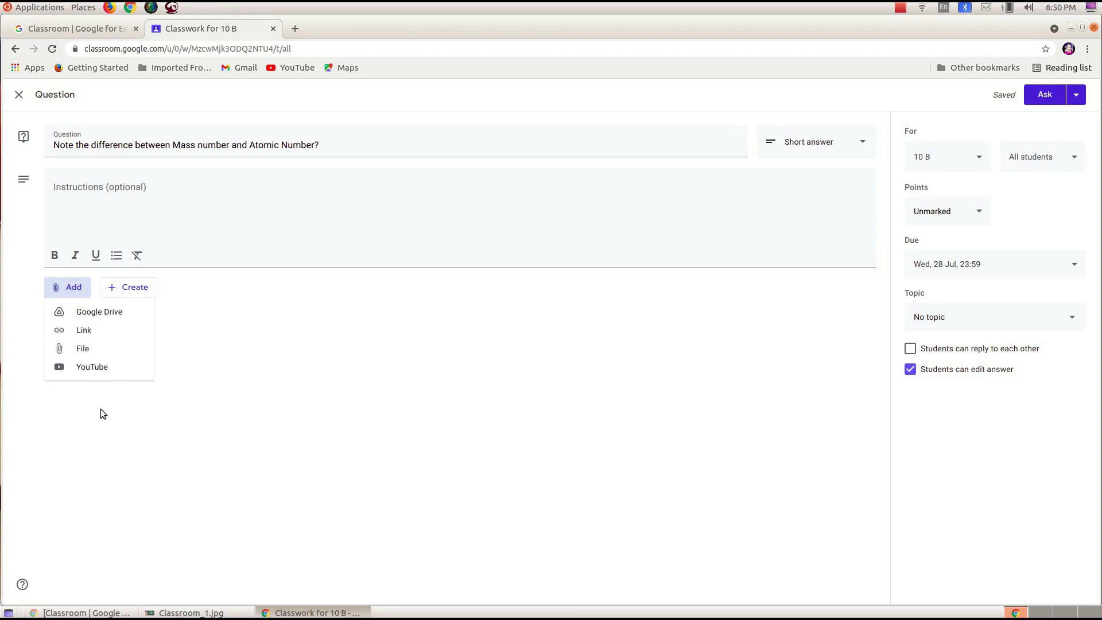
{"action": "left_click", "coordinate": [170, 395]}
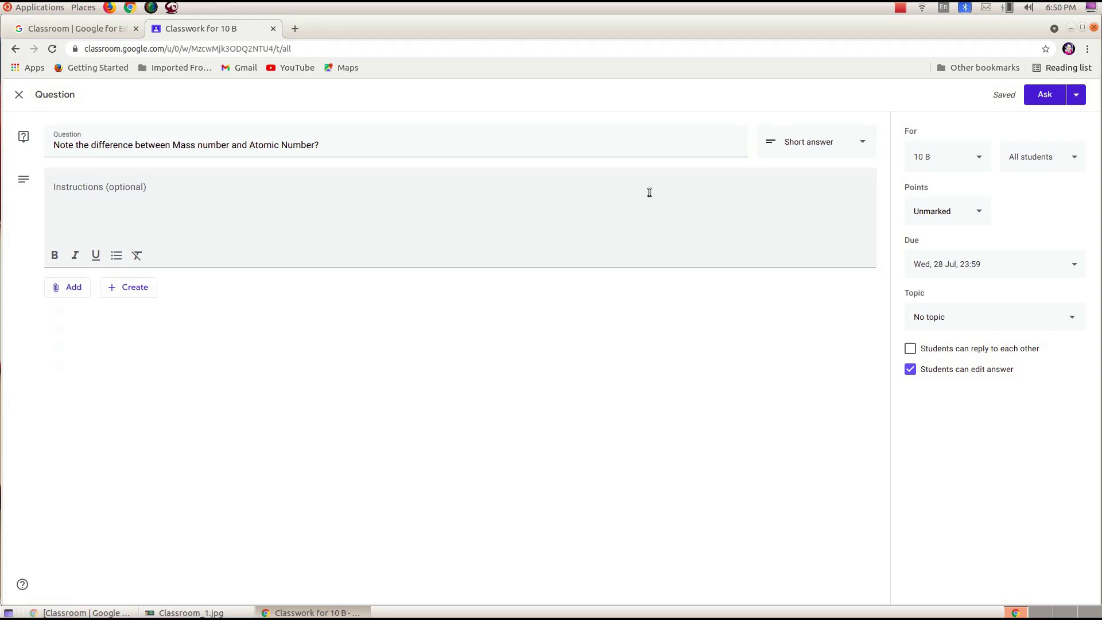
{"action": "left_click", "coordinate": [1027, 97]}
{"action": "left_click", "coordinate": [1038, 95]}
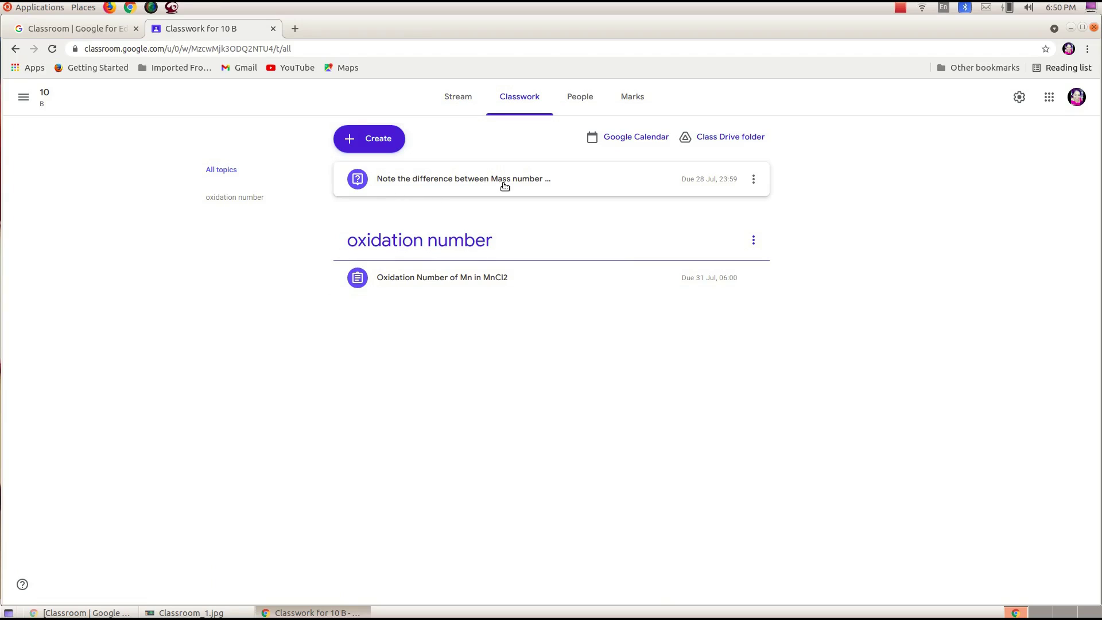
Step: Create a new classwork material titled "Electronic configuration"
{"action": "left_click", "coordinate": [353, 140]}
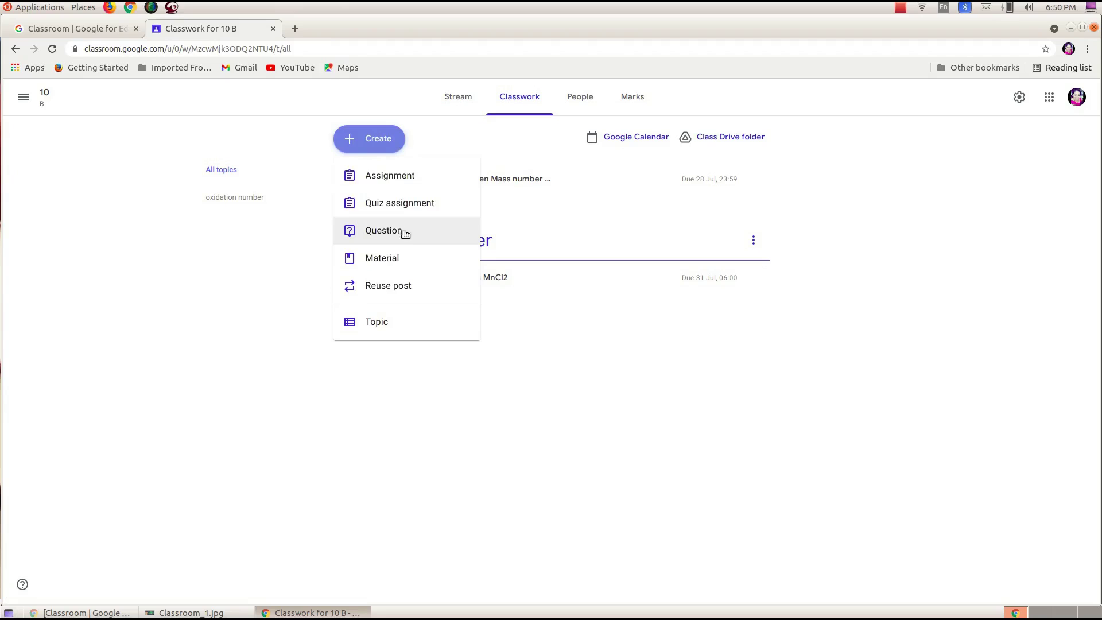
{"action": "left_click", "coordinate": [396, 259]}
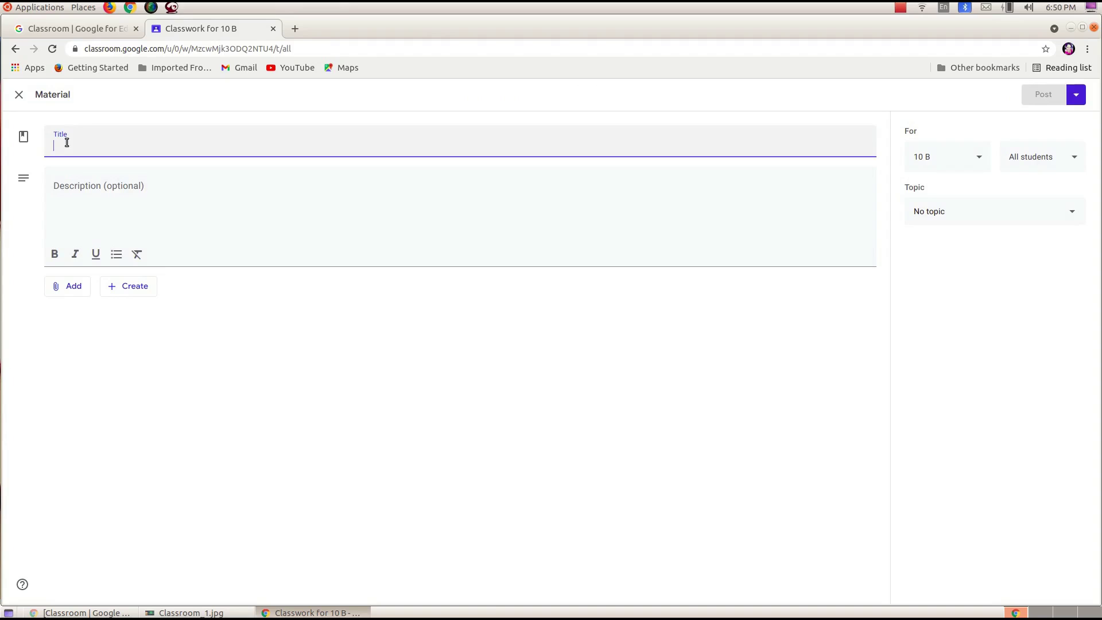
{"action": "type", "text": "Elect"}
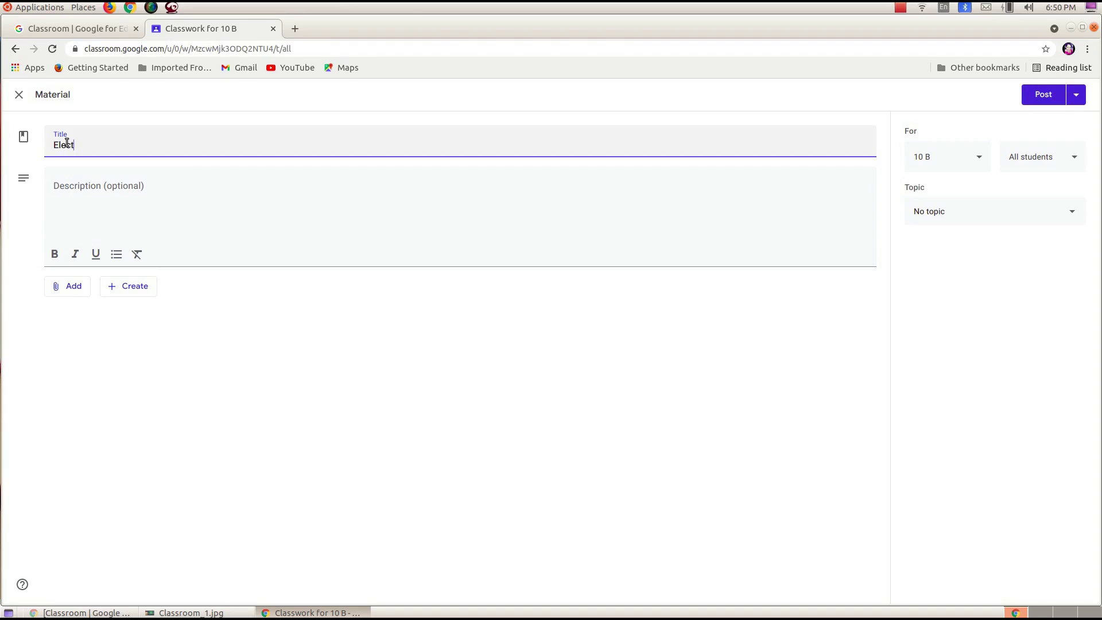
{"action": "type", "text": "ronic configuration"}
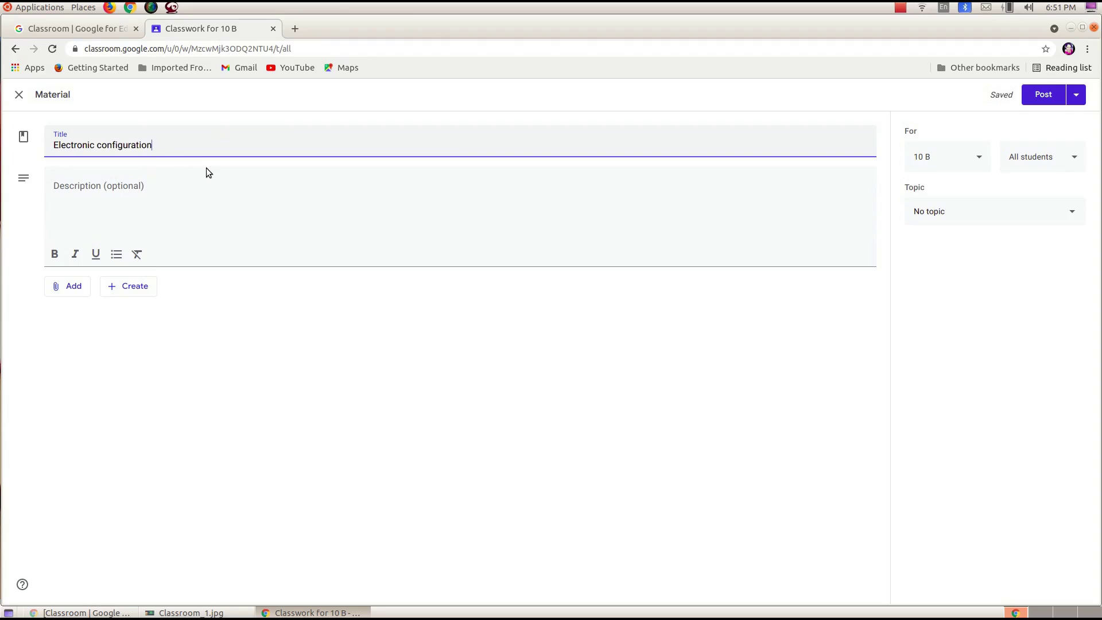
Step: Attach the file "Orbits & Orbitals.pdf" from the Unit 1 folder inside Std 10 on the Desktop to the material
{"action": "left_click", "coordinate": [74, 287]}
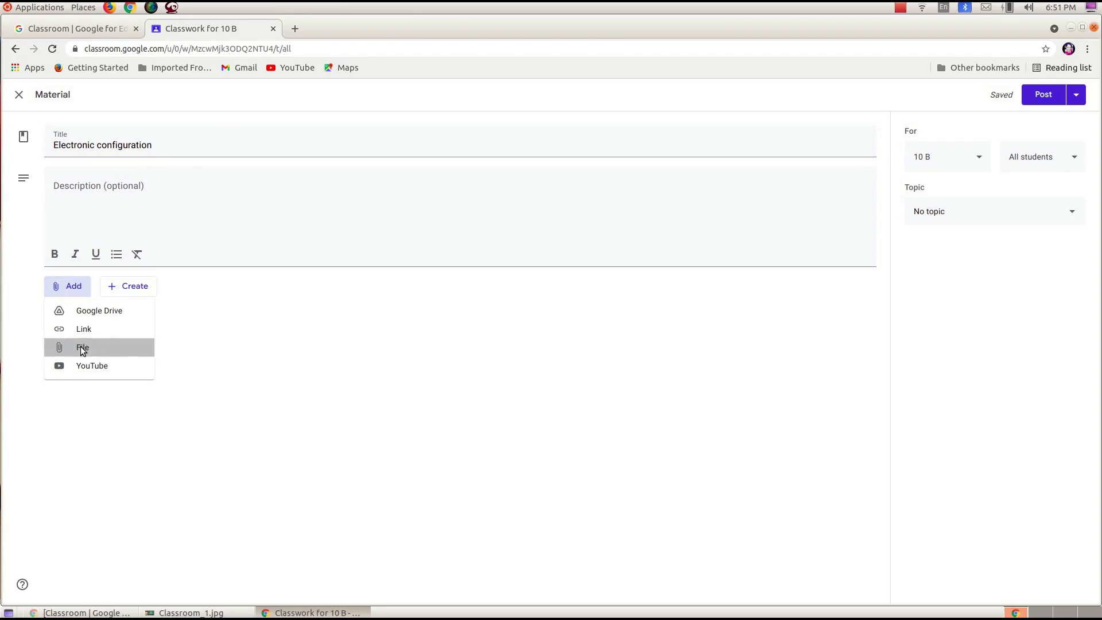
{"action": "left_click", "coordinate": [80, 347]}
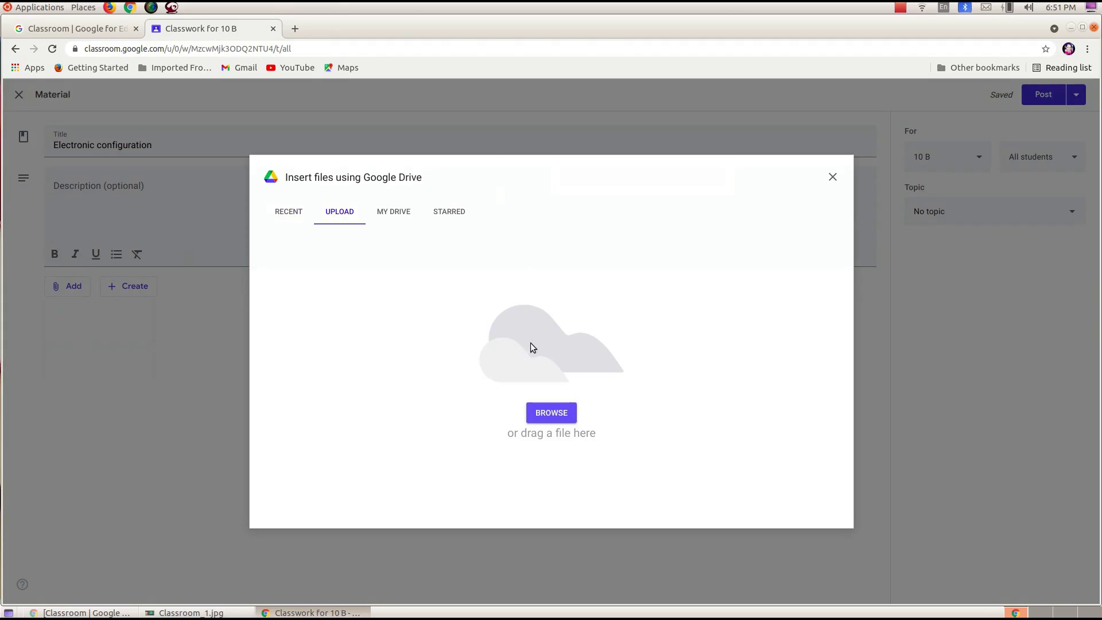
{"action": "left_click", "coordinate": [551, 413]}
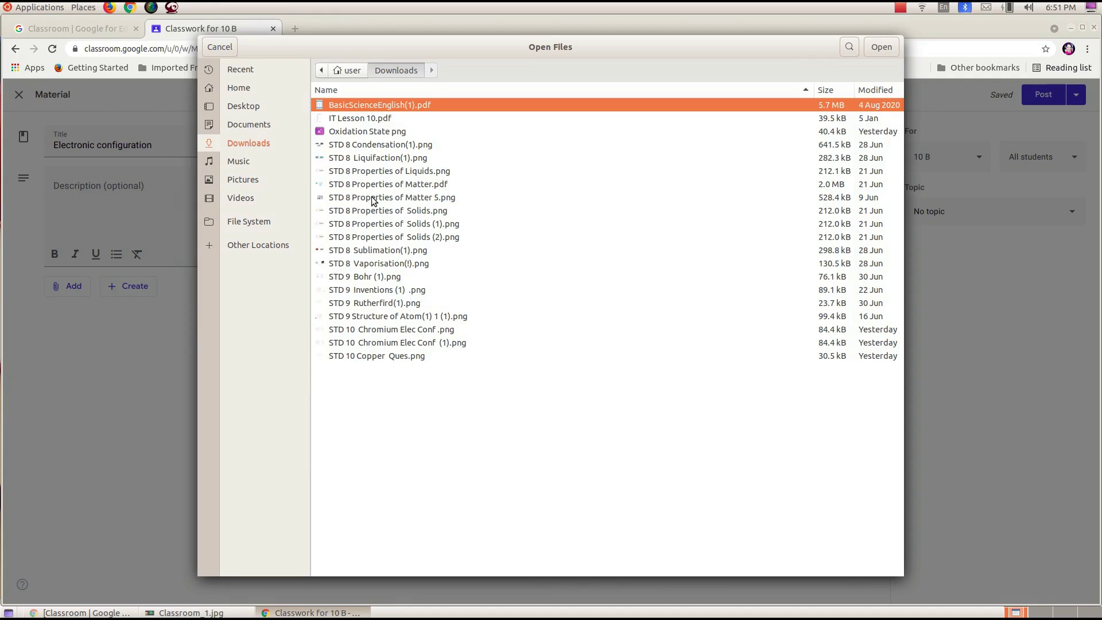
{"action": "left_click", "coordinate": [265, 125]}
{"action": "left_click", "coordinate": [256, 110]}
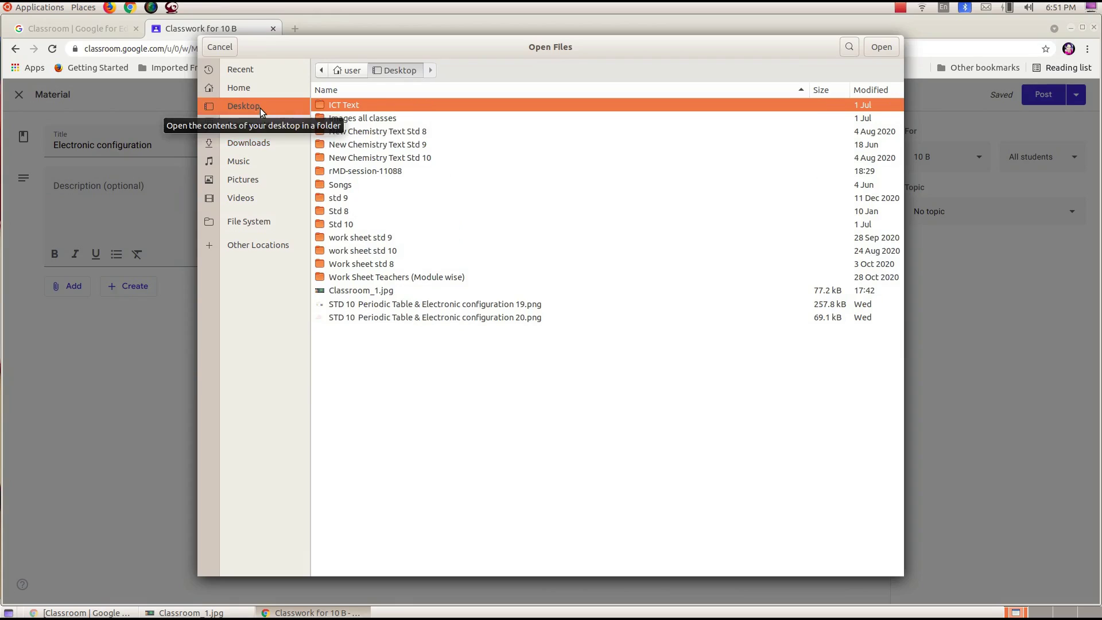
{"action": "double_click", "coordinate": [338, 224]}
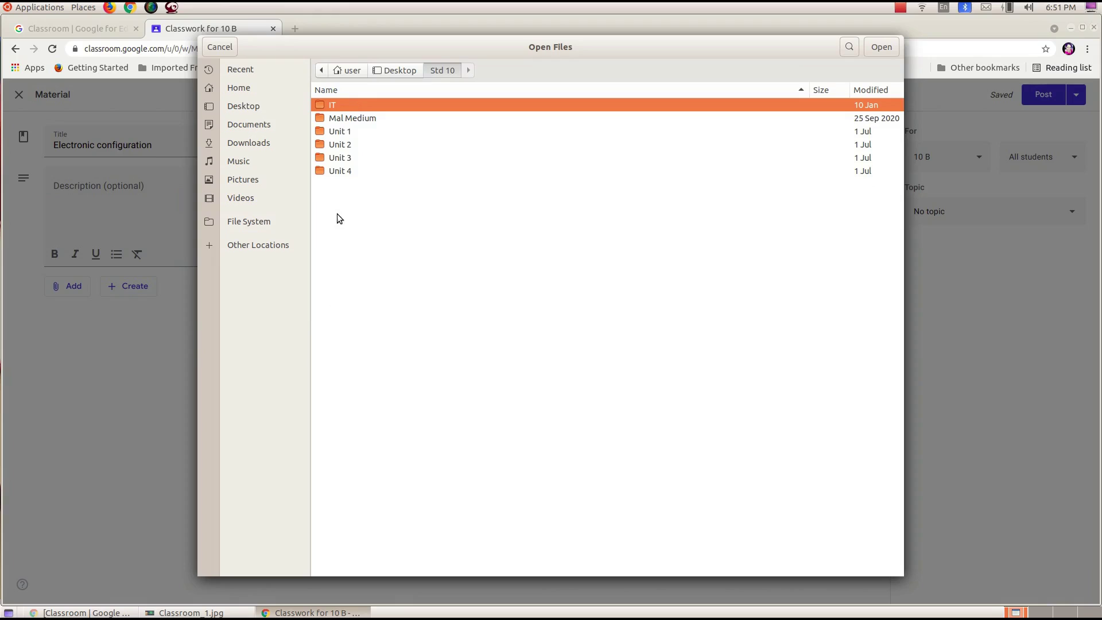
{"action": "double_click", "coordinate": [350, 129]}
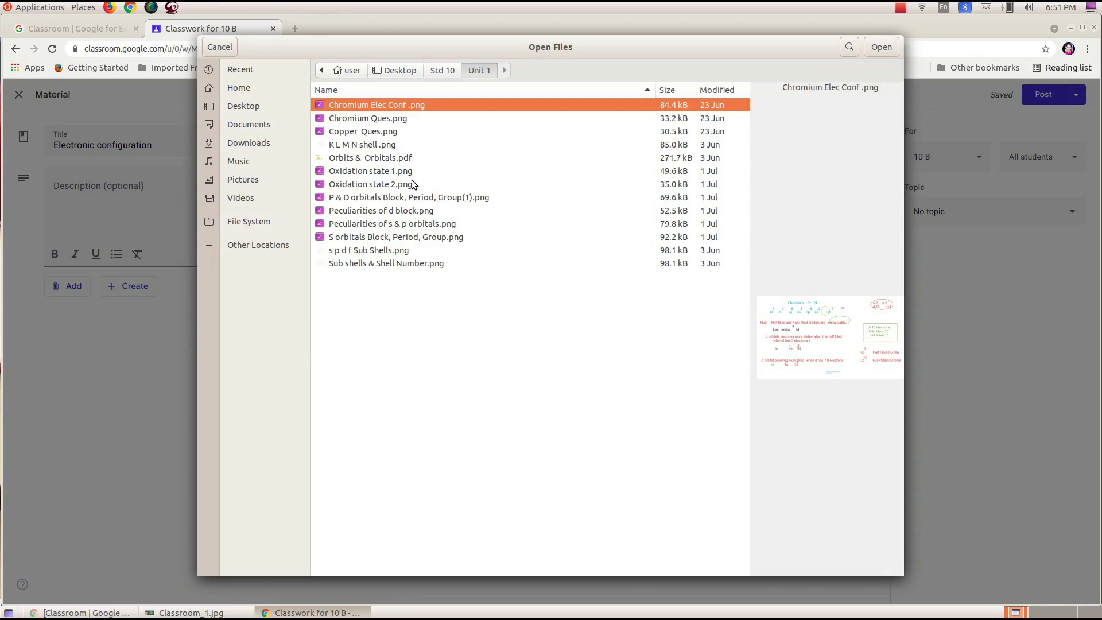
{"action": "left_click", "coordinate": [396, 159]}
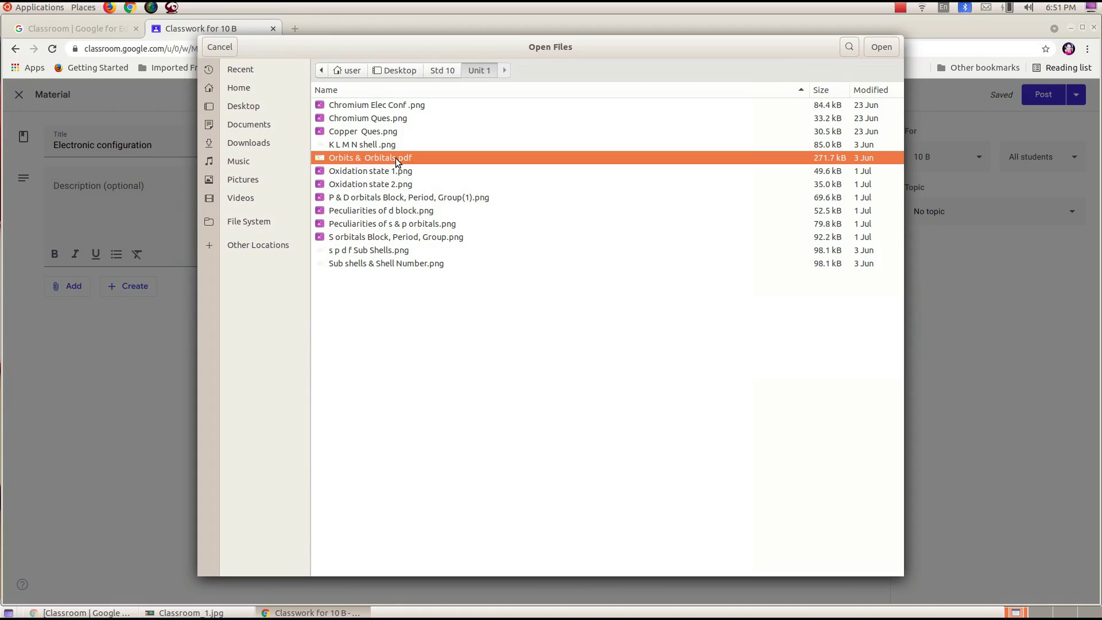
{"action": "left_click", "coordinate": [878, 46]}
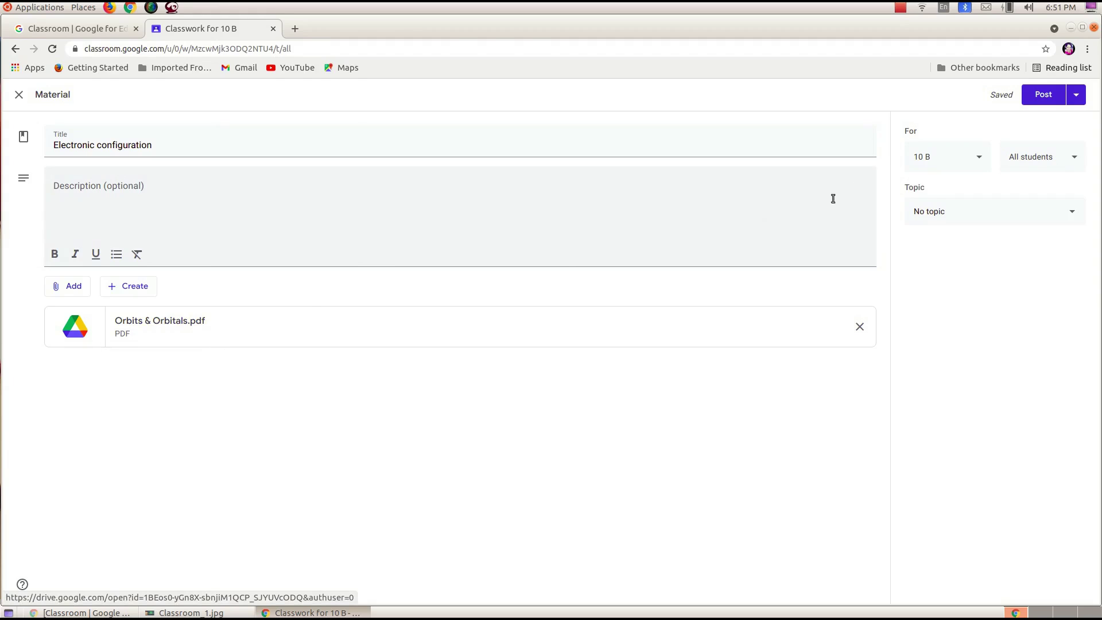
Step: Check the topic and attachment choices without changing them, and post the material to all students of 10 B
{"action": "left_click", "coordinate": [1072, 213]}
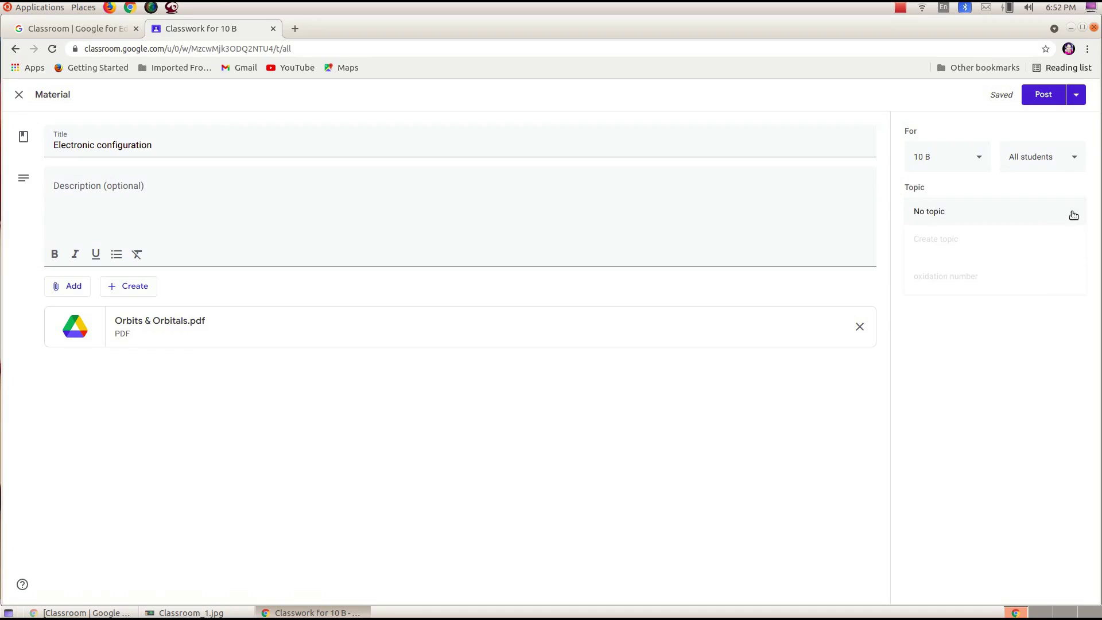
{"action": "left_click", "coordinate": [956, 325]}
{"action": "left_click", "coordinate": [59, 289]}
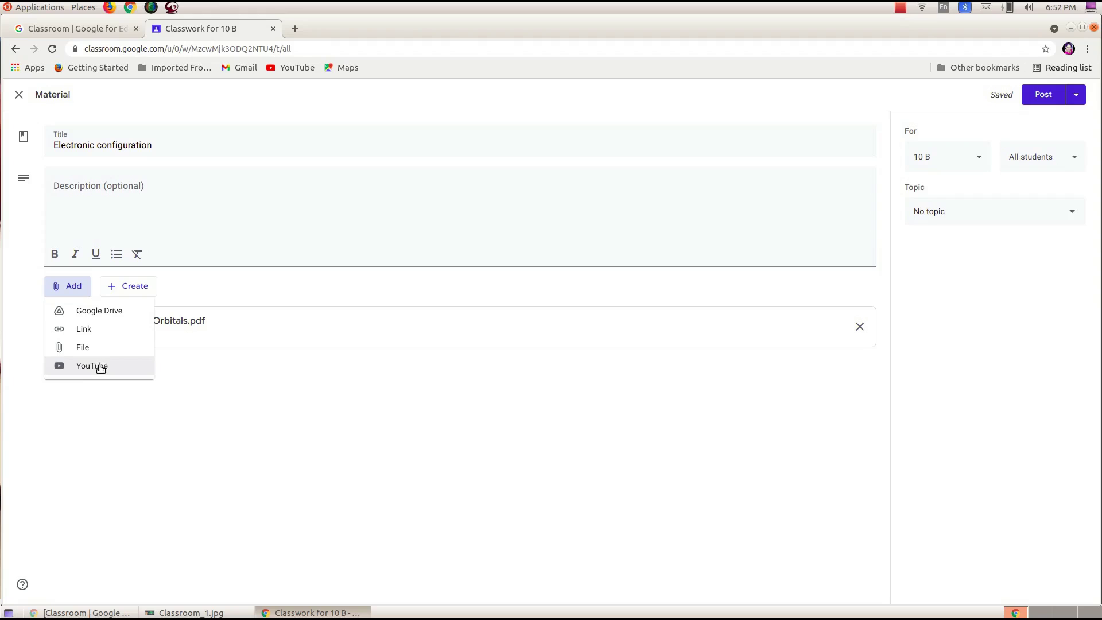
{"action": "left_click", "coordinate": [173, 443]}
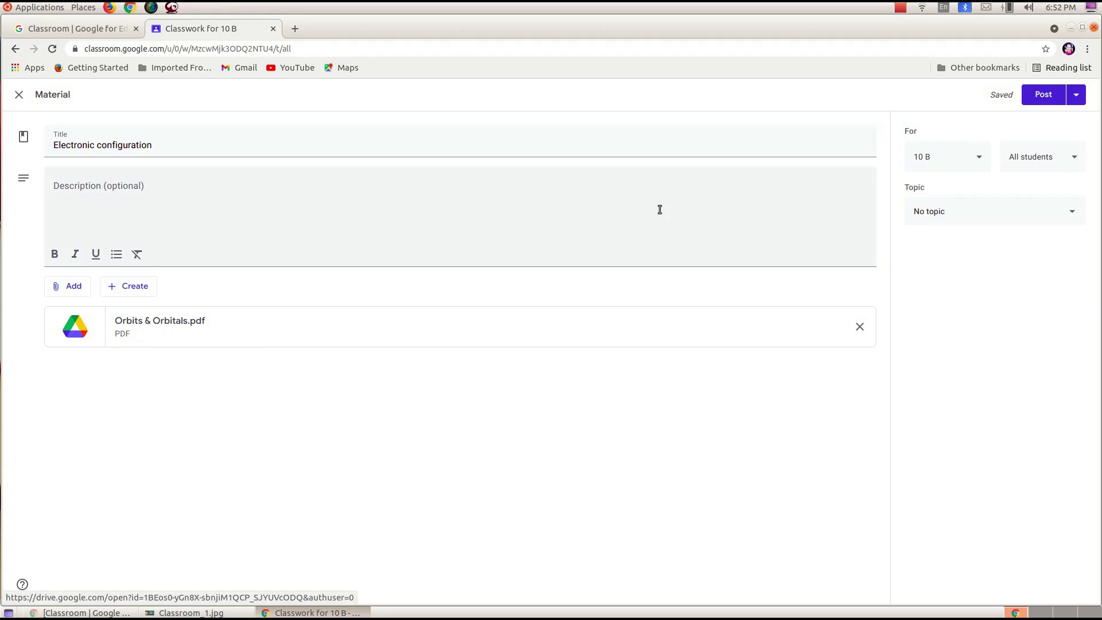
{"action": "left_click", "coordinate": [1045, 98]}
{"action": "left_click", "coordinate": [1046, 98]}
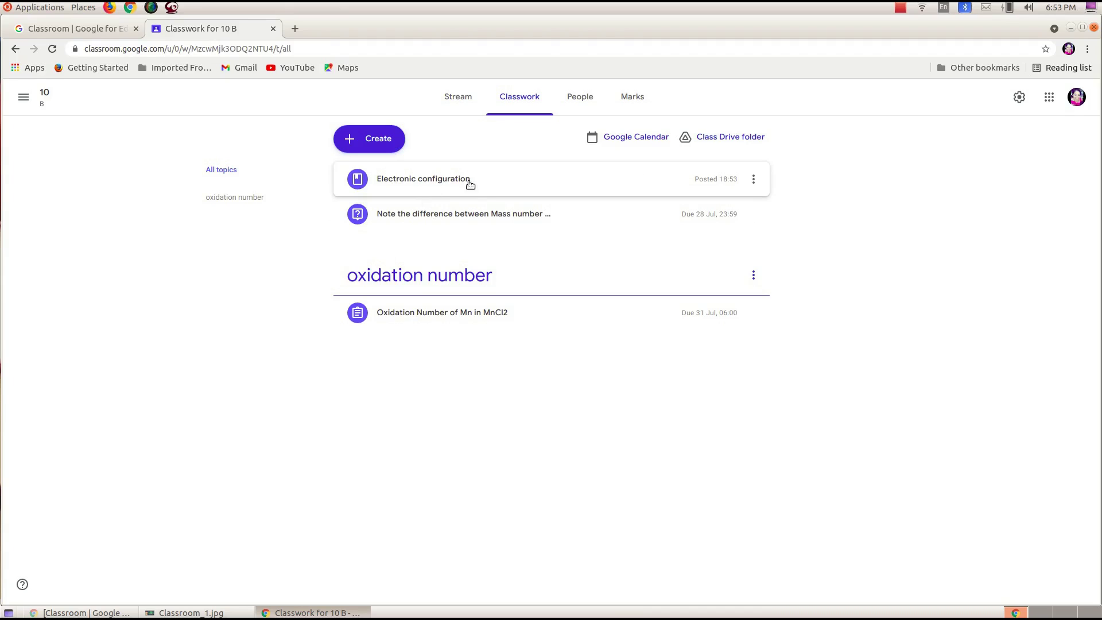
Step: Examine the actions available for the posted "Electronic configuration" material without choosing one
{"action": "left_click", "coordinate": [753, 181]}
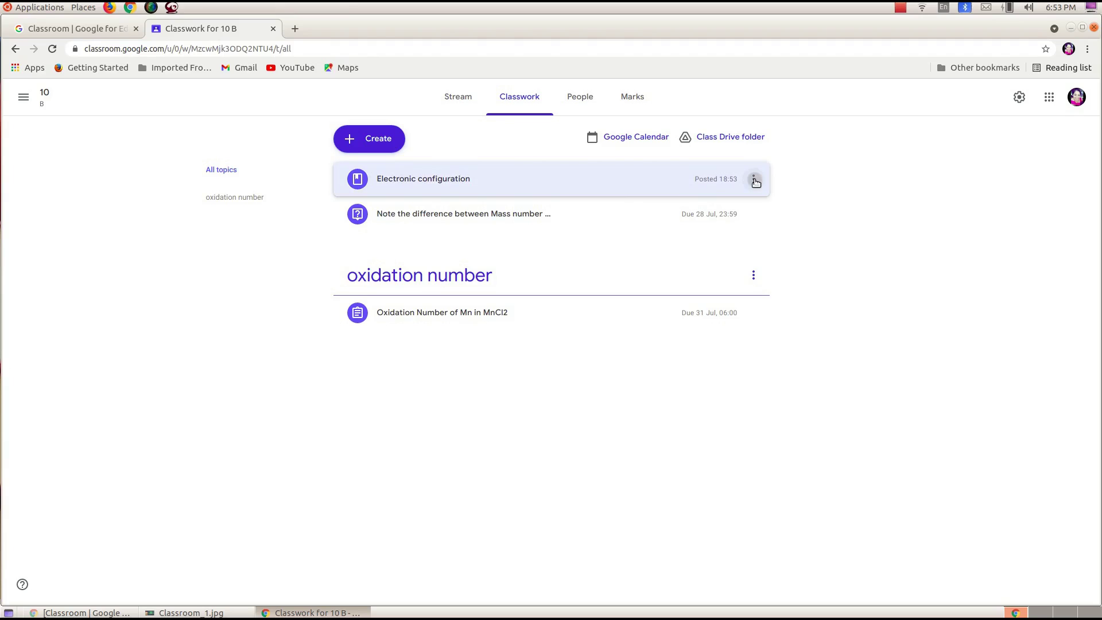
{"action": "left_click", "coordinate": [754, 181]}
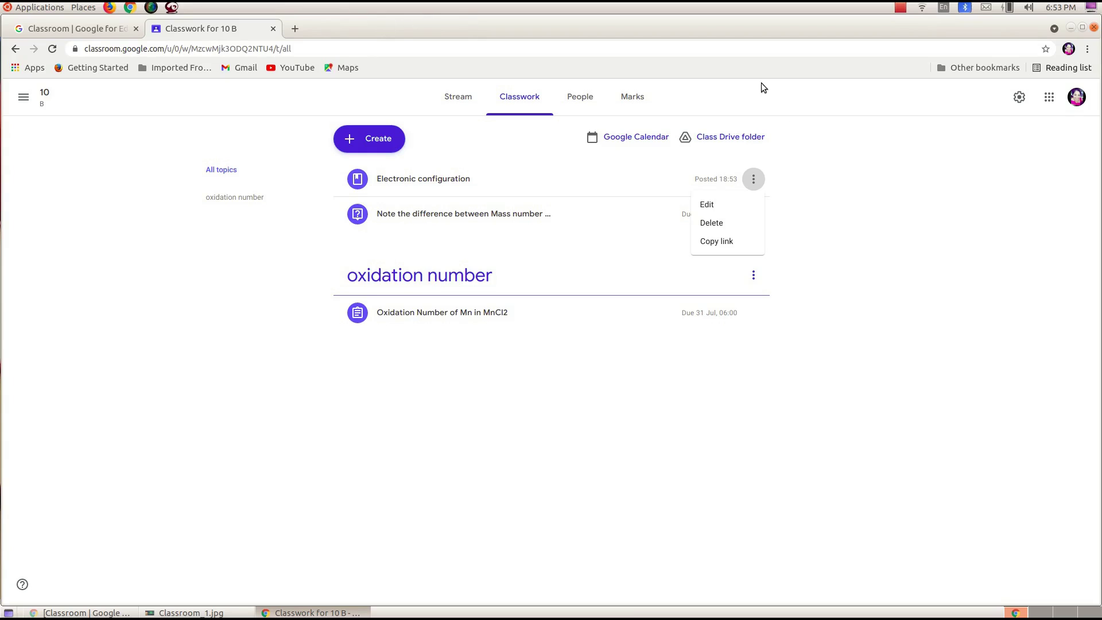
{"action": "left_click", "coordinate": [868, 253]}
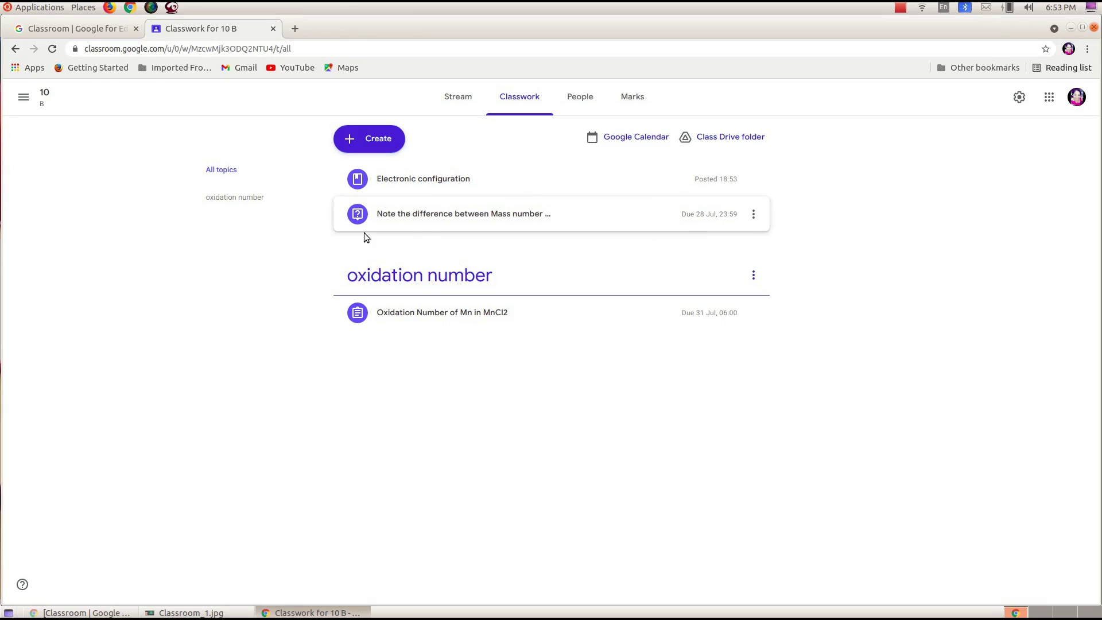
Step: Copy the link to the posted question about the difference between mass number
{"action": "left_click", "coordinate": [754, 216]}
{"action": "left_click", "coordinate": [754, 217]}
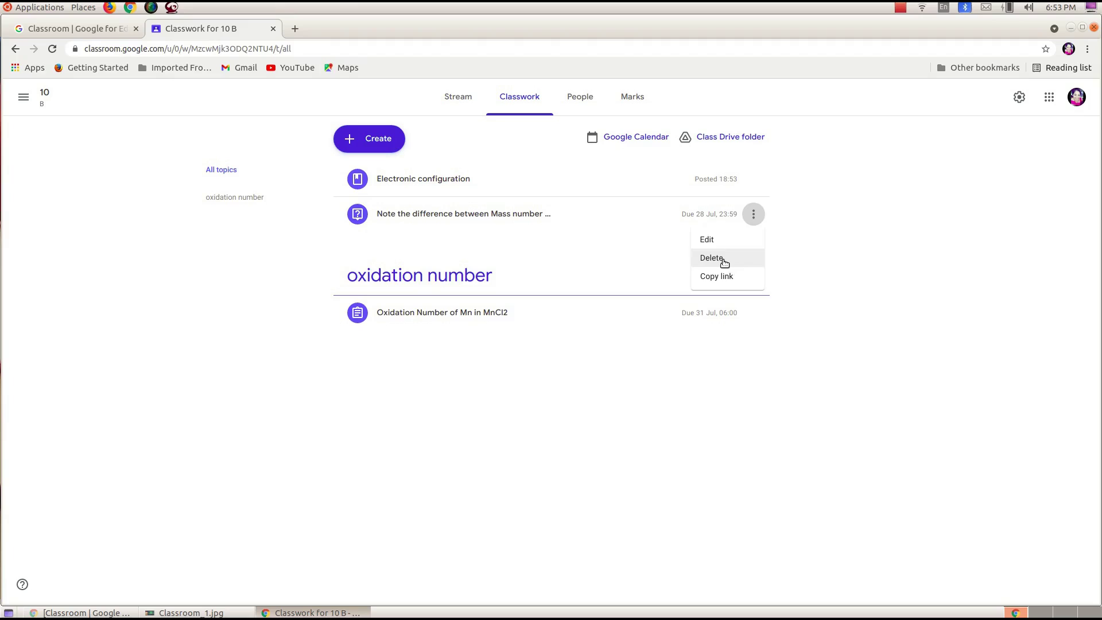
{"action": "left_click", "coordinate": [731, 278]}
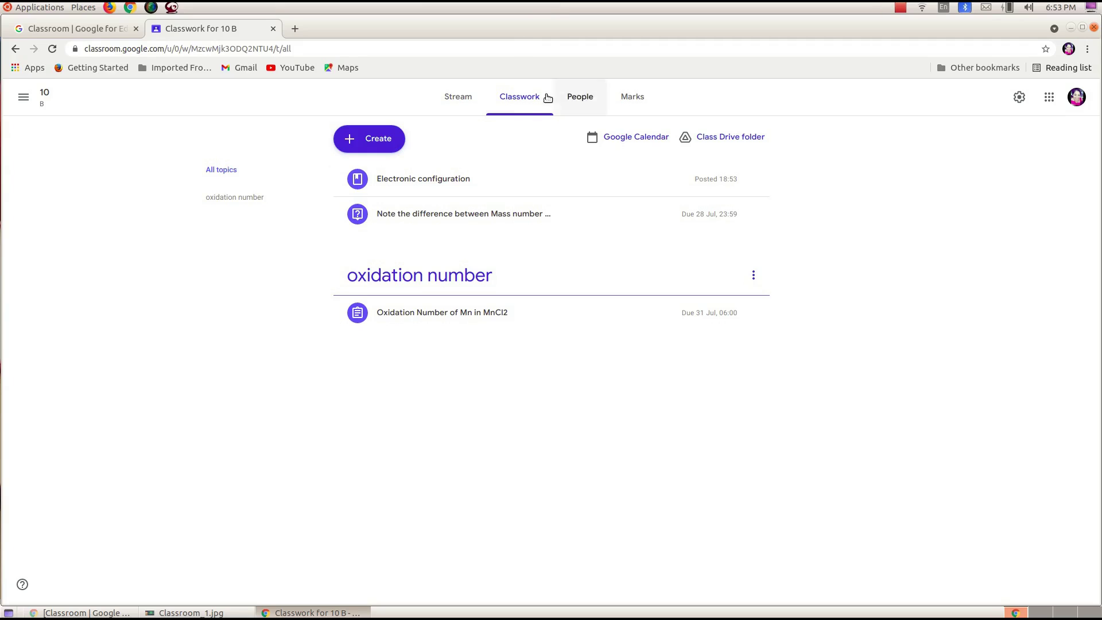
Step: Add a classwork topic named "Electro negativity" and check the actions available for it without choosing one
{"action": "left_click", "coordinate": [524, 98]}
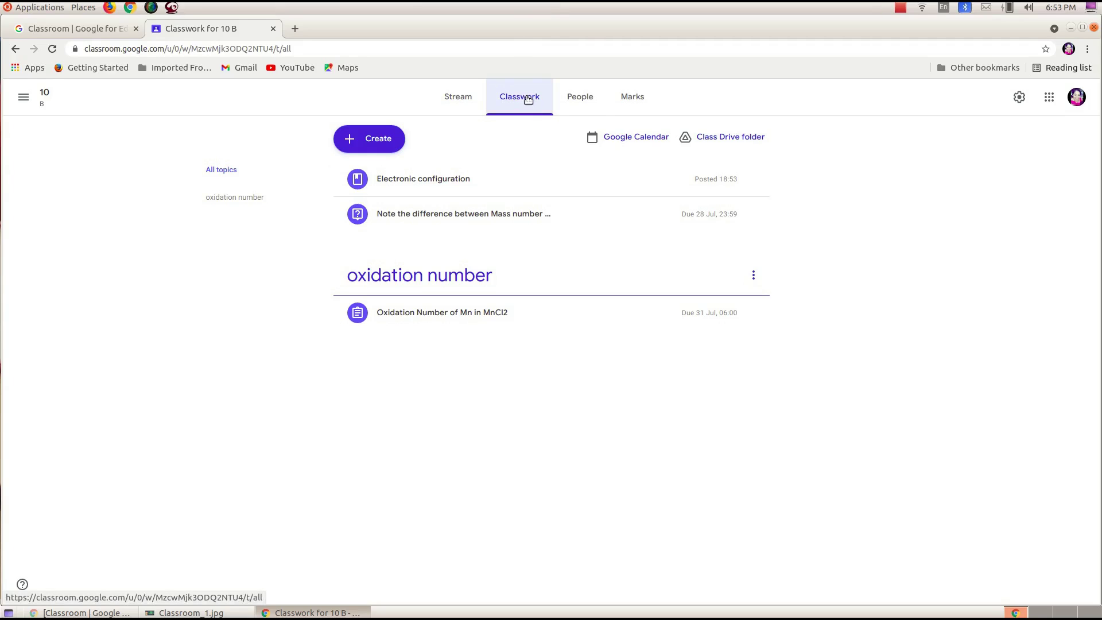
{"action": "left_click", "coordinate": [377, 141]}
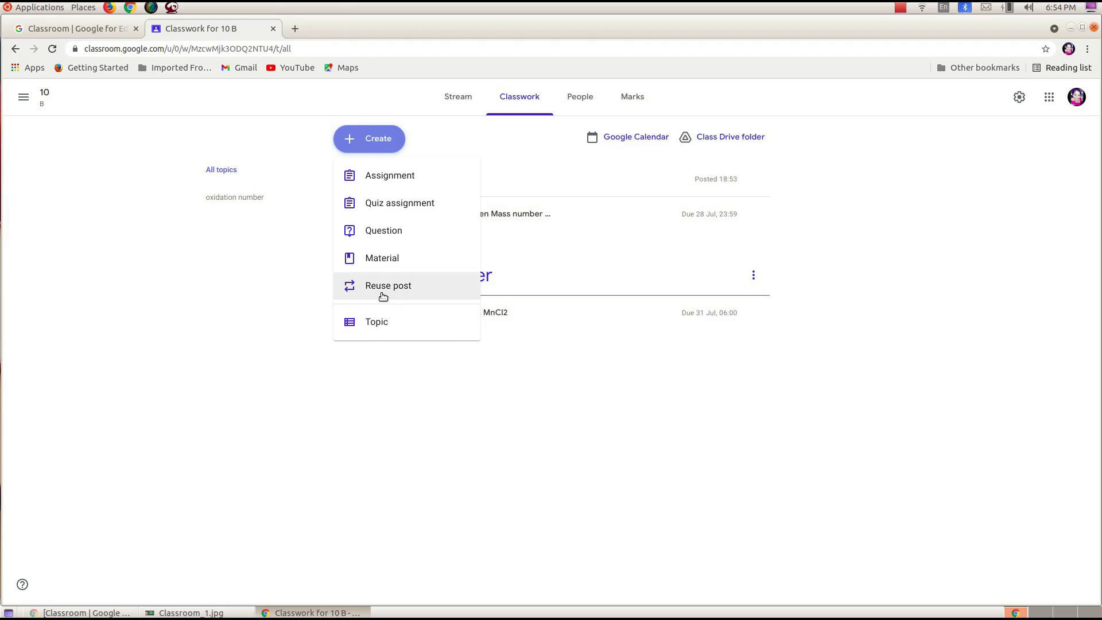
{"action": "left_click", "coordinate": [383, 322]}
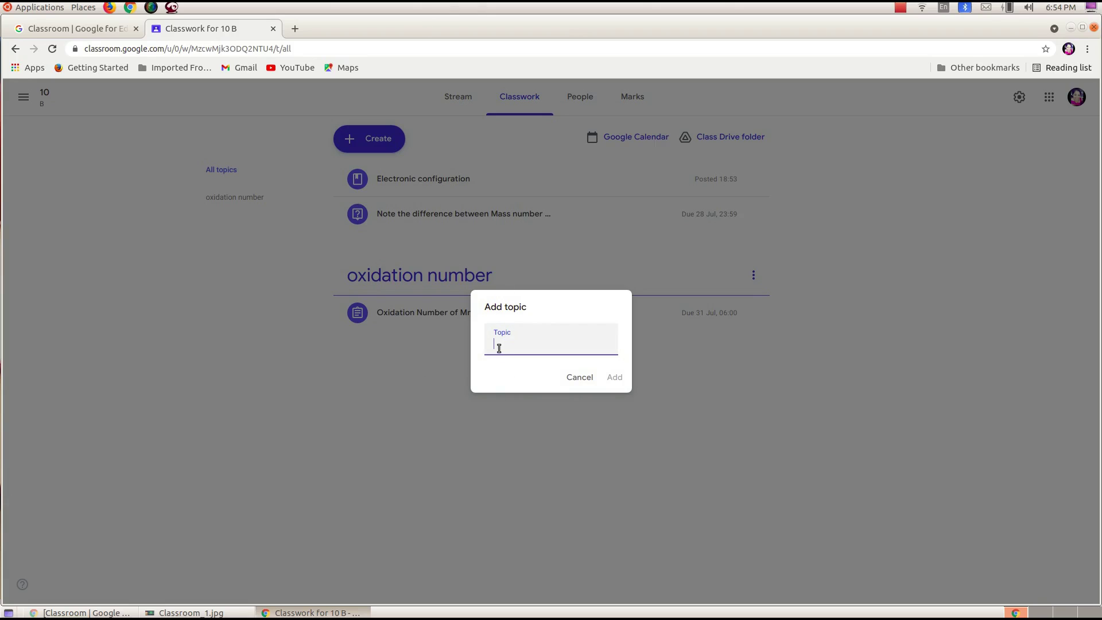
{"action": "type", "text": "Electro negativity"}
{"action": "left_click", "coordinate": [614, 377]}
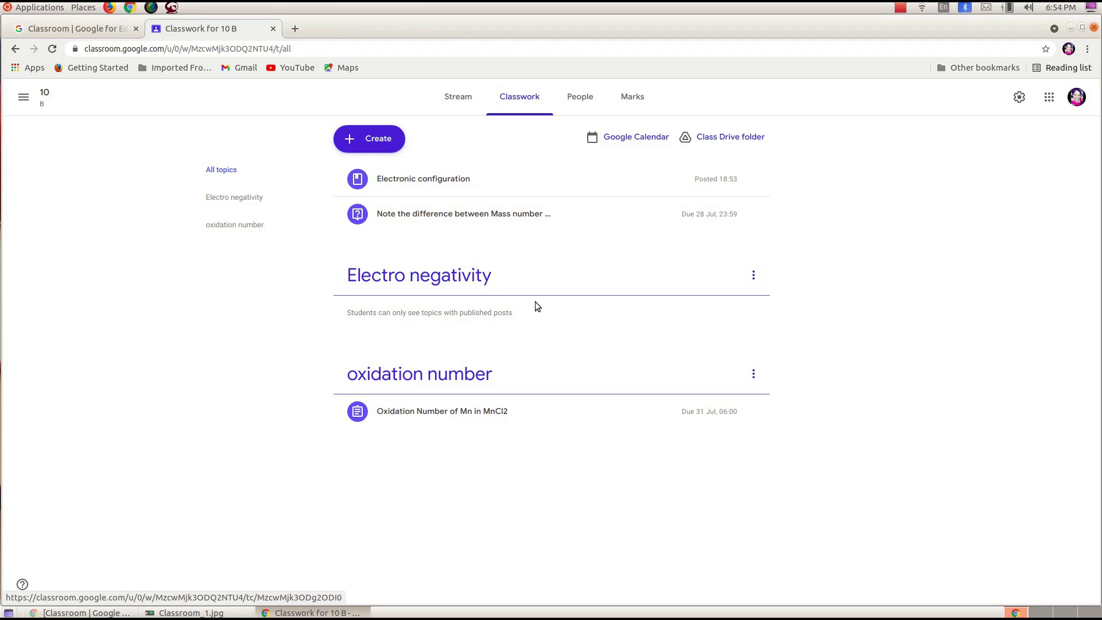
{"action": "left_click", "coordinate": [753, 275]}
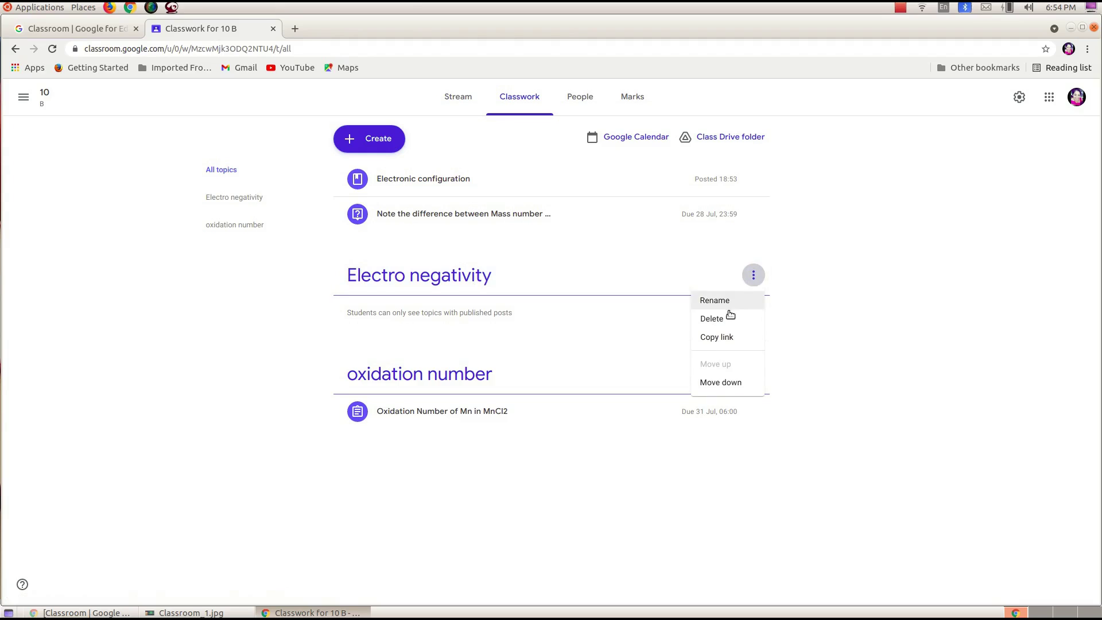
{"action": "left_click", "coordinate": [852, 332]}
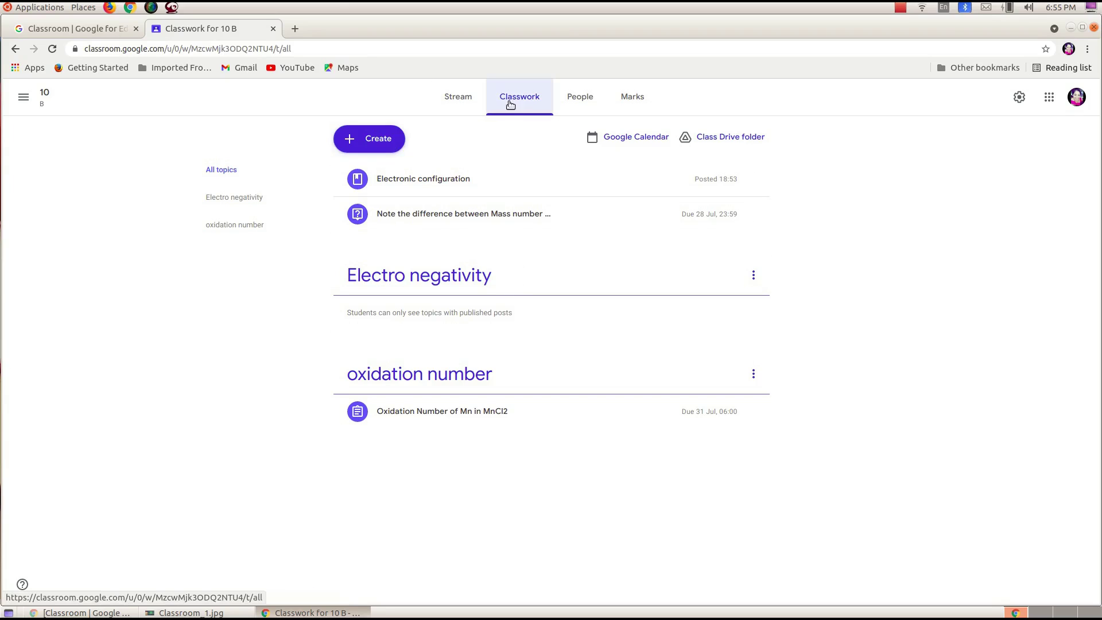
Step: Examine the class 10 B posts offered for reuse without reusing any, and review the types of classwork that can be created
{"action": "left_click", "coordinate": [374, 138]}
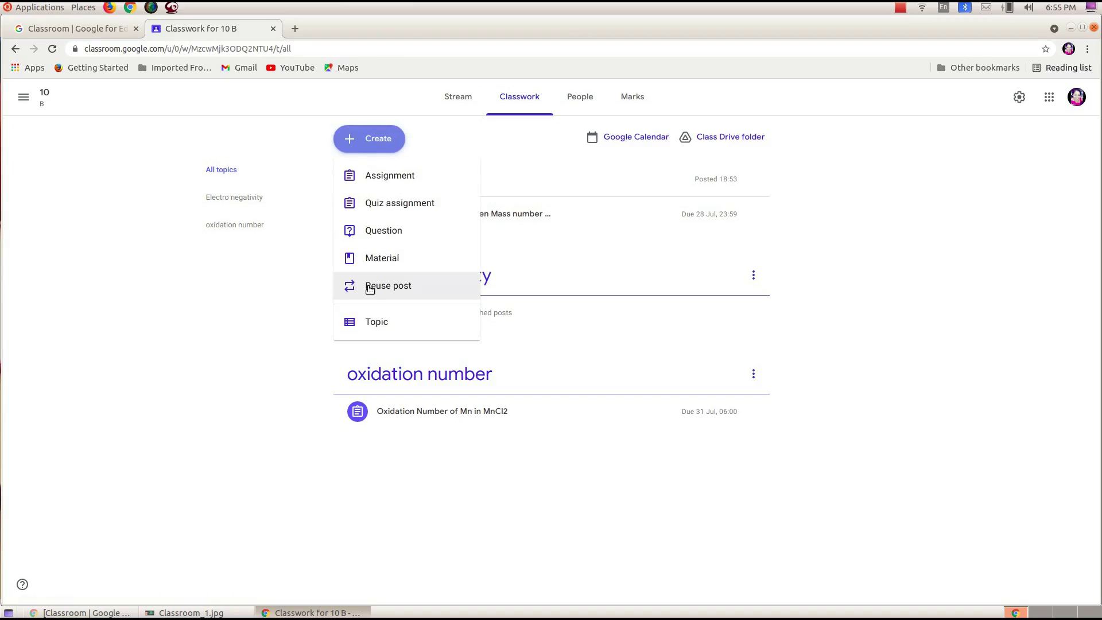
{"action": "left_click", "coordinate": [370, 289]}
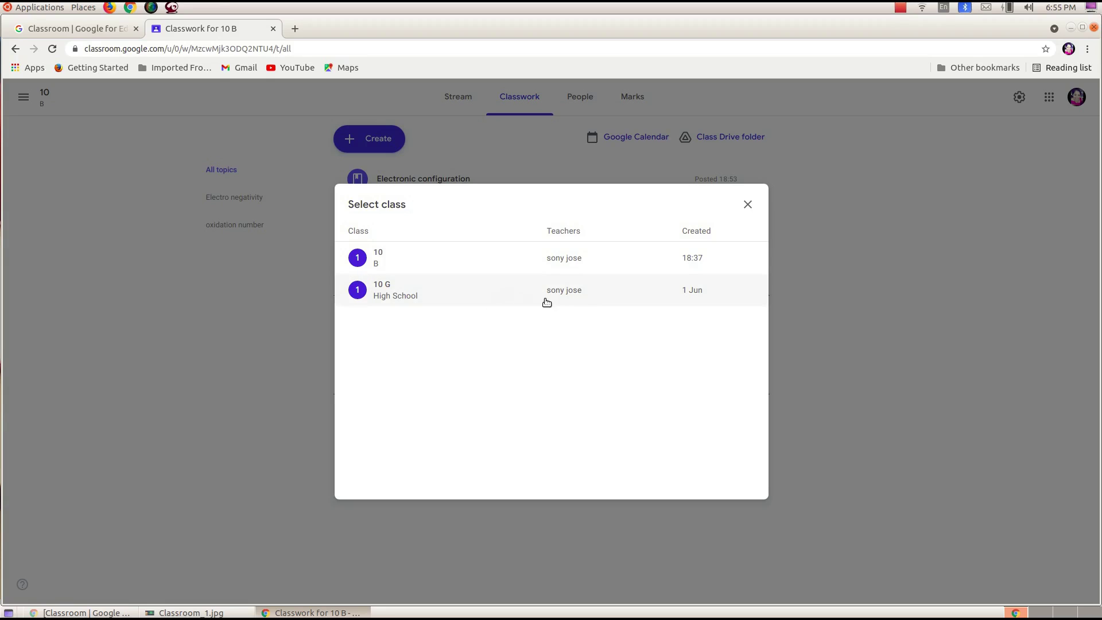
{"action": "left_click", "coordinate": [402, 261]}
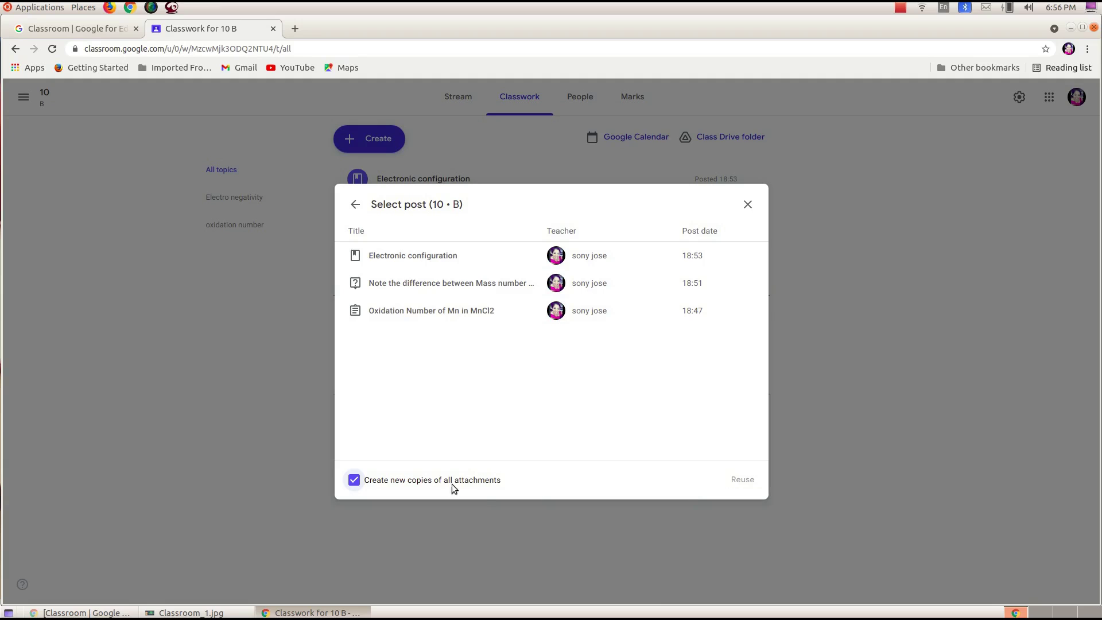
{"action": "left_click", "coordinate": [746, 207]}
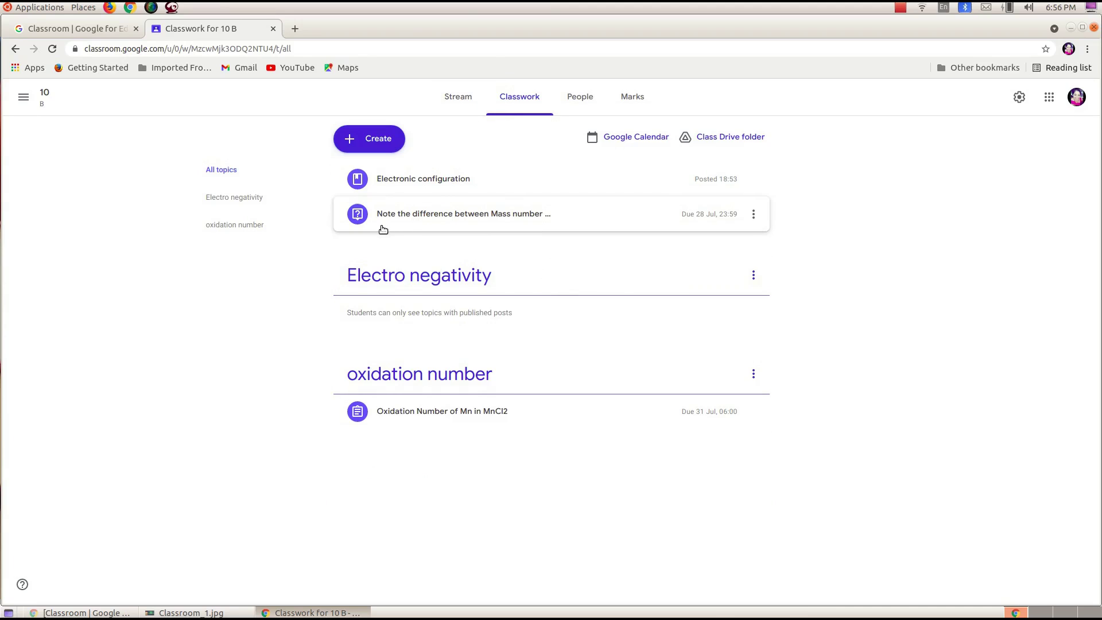
{"action": "left_click", "coordinate": [380, 144]}
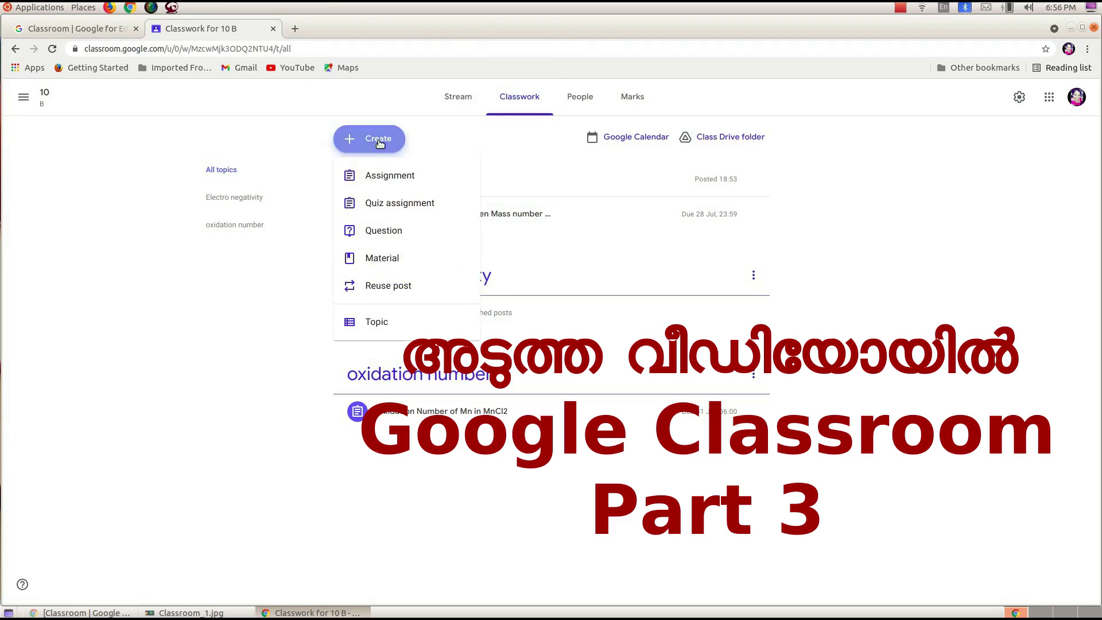